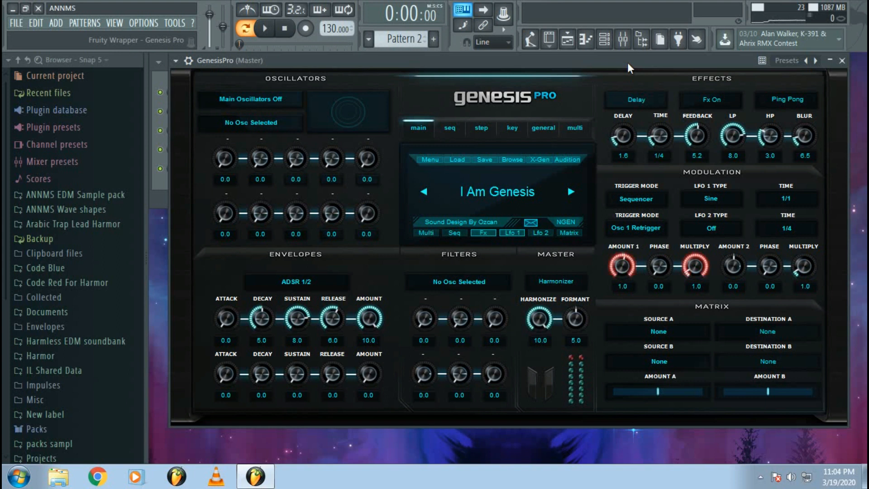
# Step: Switch the main oscillator through the Mod, Rom and Multiwave modes and set it back to Main Oscillators Off
pyautogui.moveTo(608, 56); pyautogui.dragTo(590, 71)
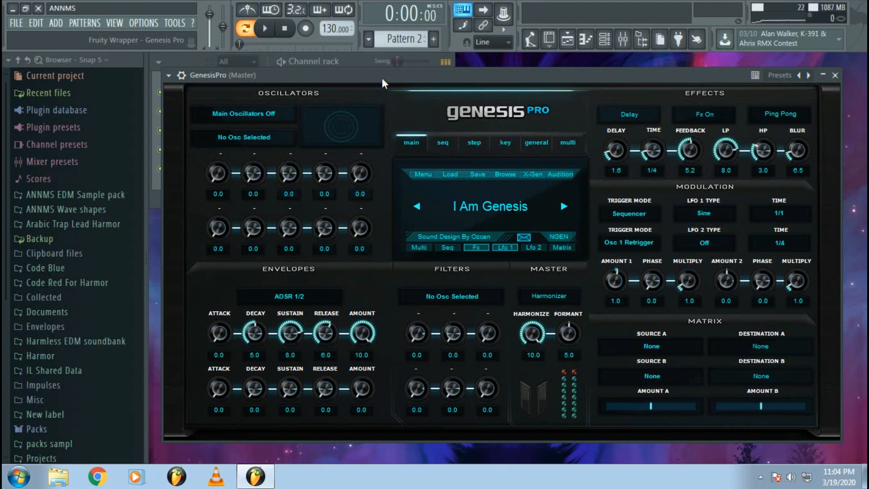
pyautogui.moveTo(381, 77); pyautogui.dragTo(383, 70)
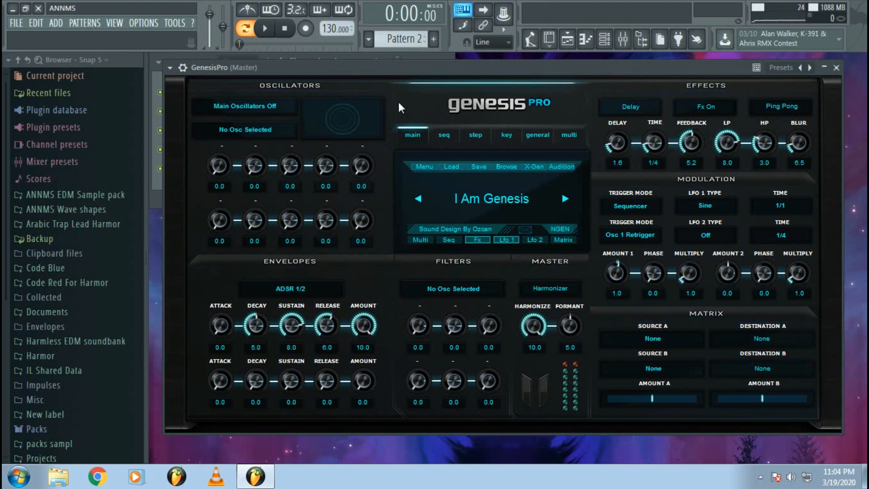
pyautogui.click(276, 104)
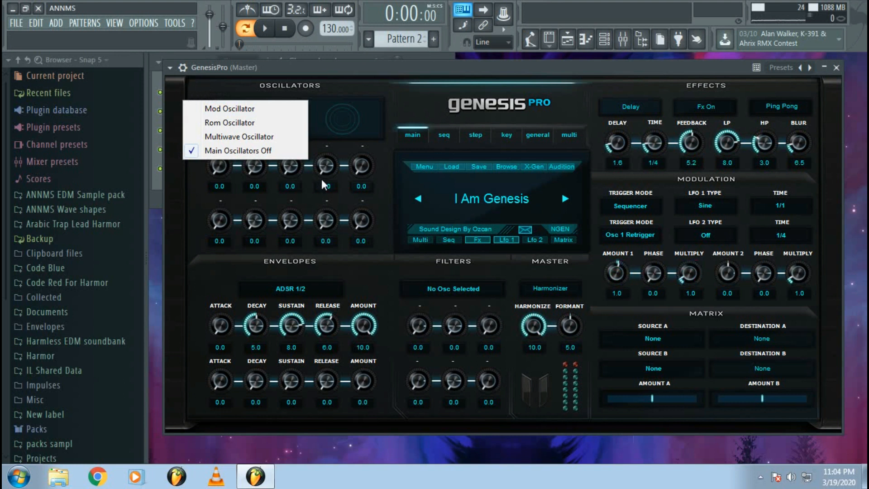
pyautogui.click(246, 109)
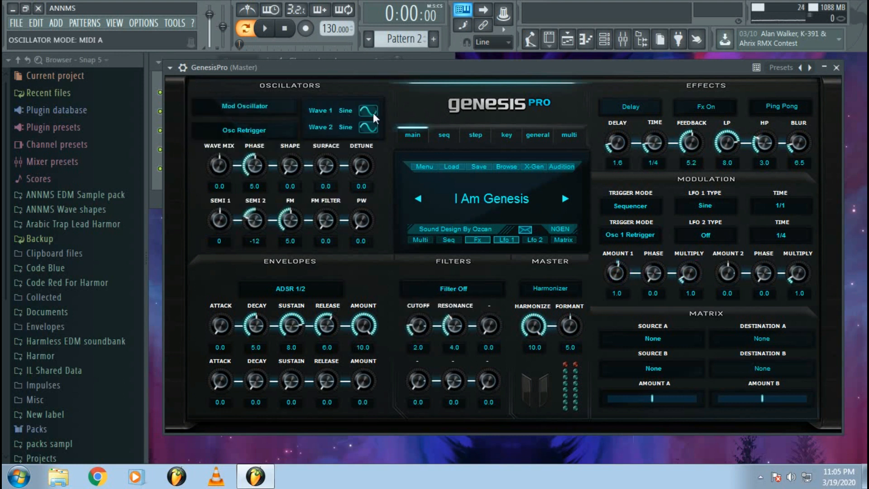
pyautogui.click(273, 106)
pyautogui.click(253, 124)
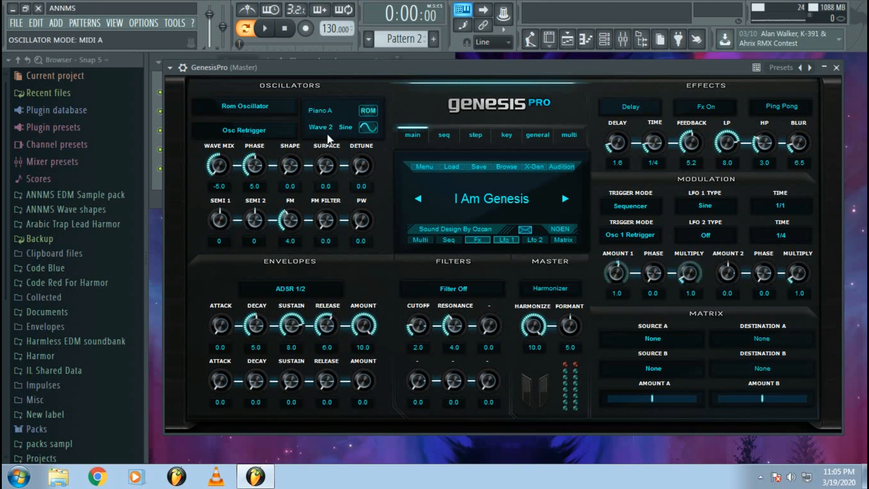
pyautogui.click(244, 105)
pyautogui.click(236, 191)
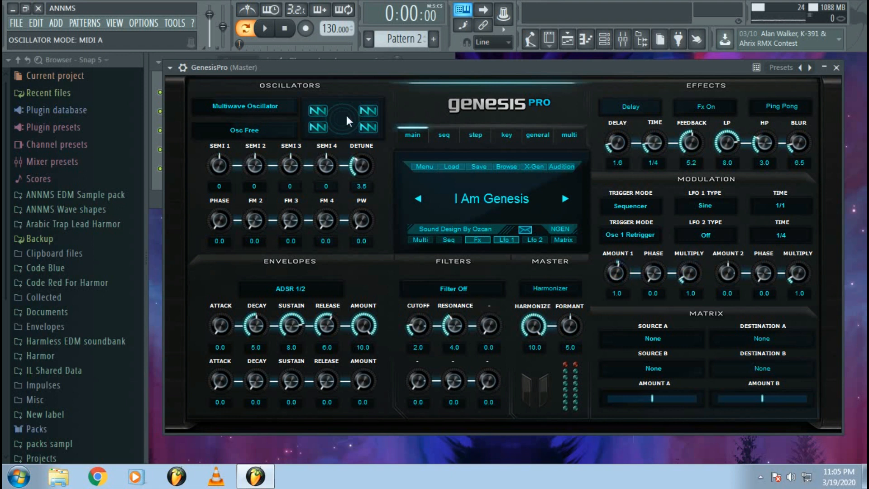
pyautogui.click(260, 107)
pyautogui.click(241, 150)
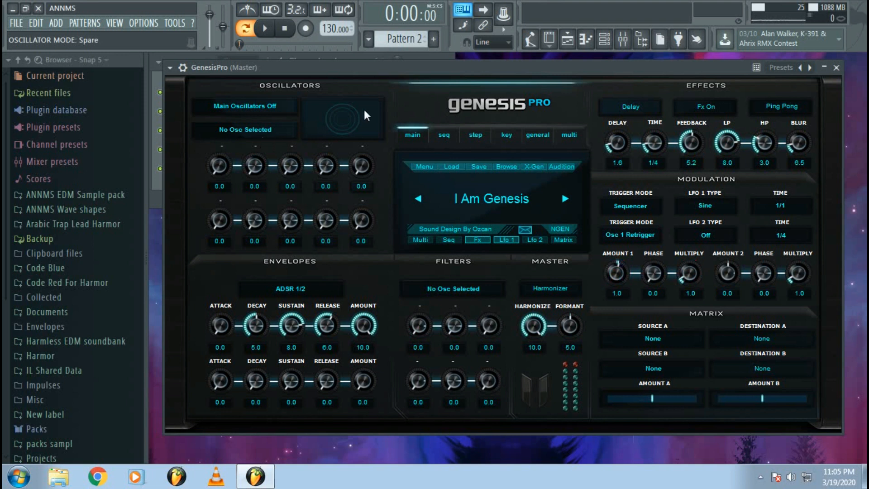
# Step: Play the pattern to preview the I Am Genesis preset and pause playback after a few seconds
pyautogui.moveTo(367, 70); pyautogui.dragTo(354, 69)
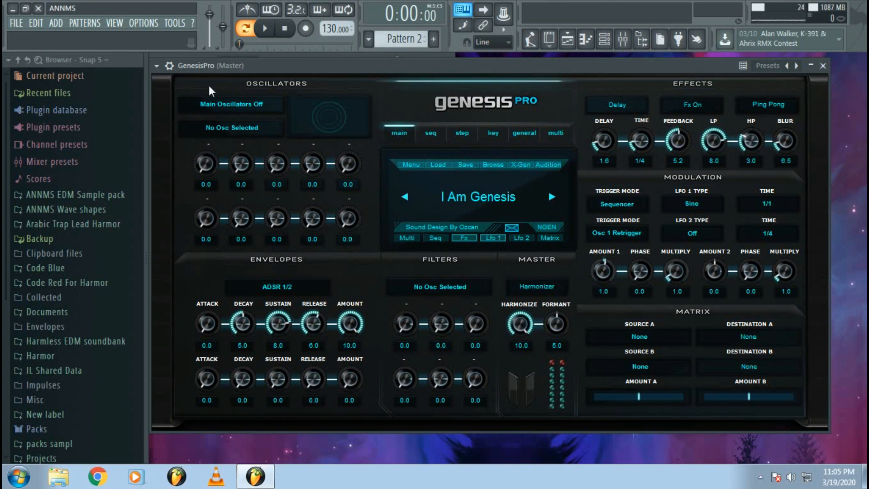
pyautogui.click(271, 36)
pyautogui.click(271, 35)
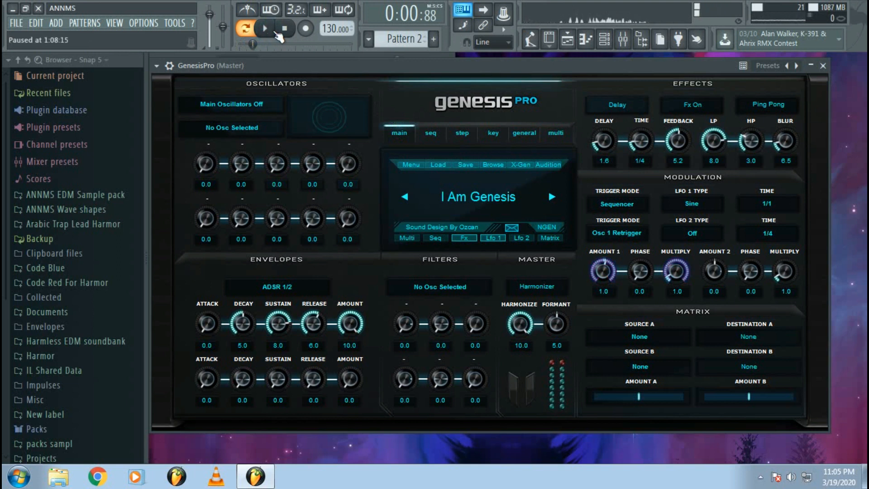
pyautogui.click(284, 28)
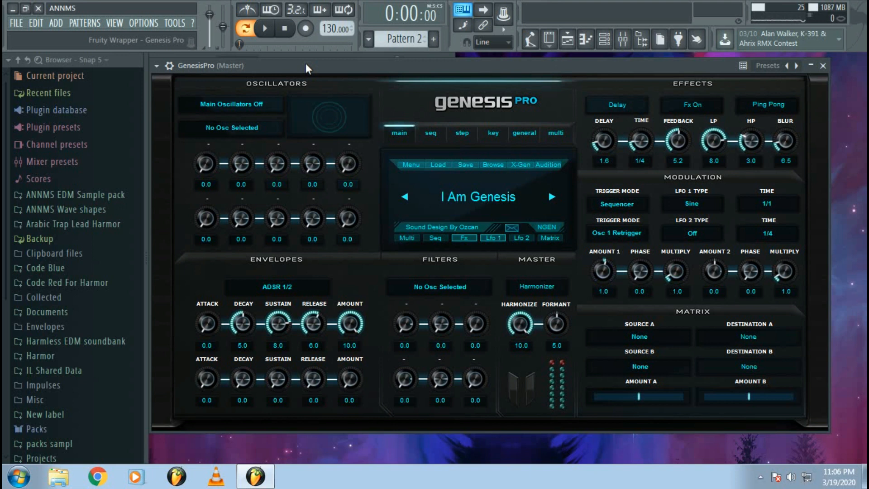
pyautogui.click(272, 30)
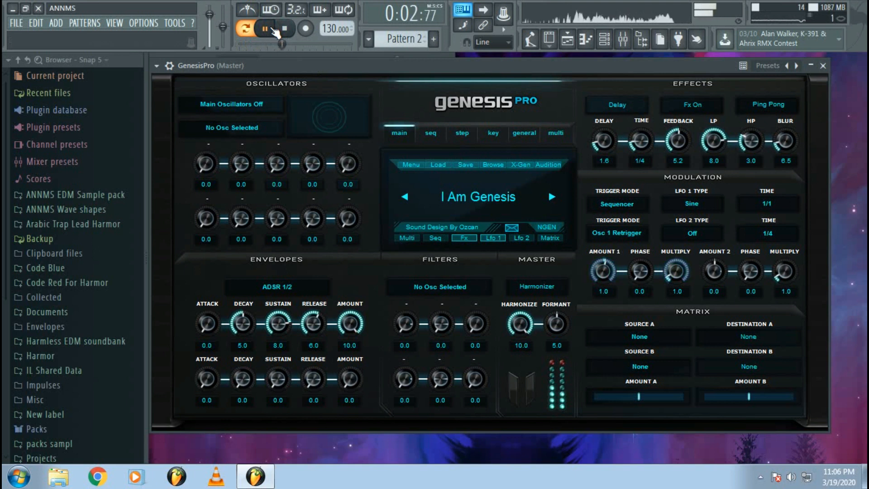
pyautogui.click(270, 30)
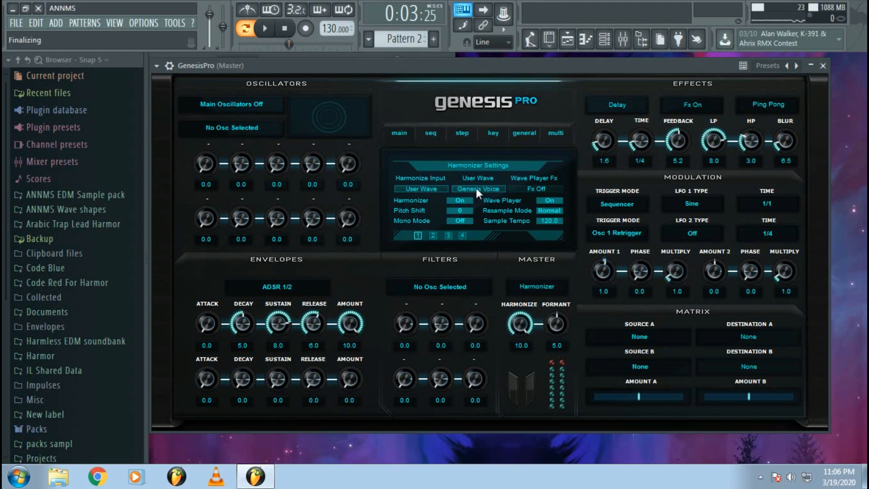
# Step: Load the sample Raise Ur Hands.wav as the harmonizer's user wave
pyautogui.click(469, 189)
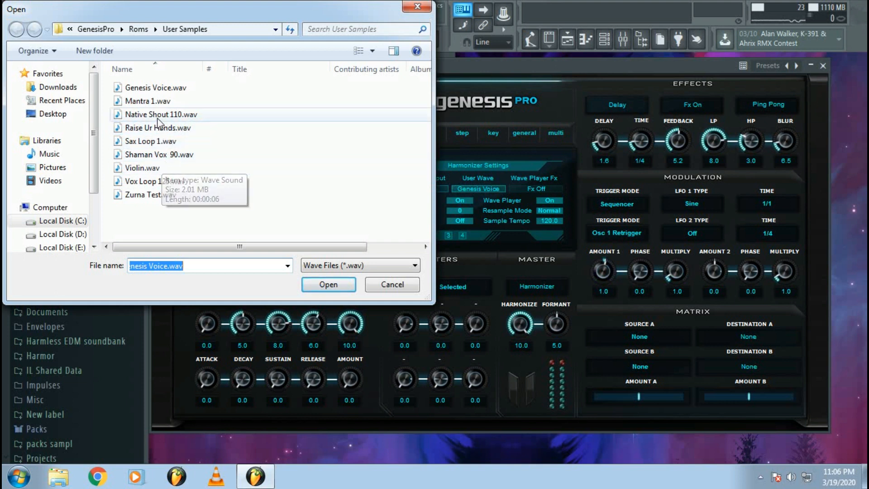
pyautogui.doubleClick(160, 128)
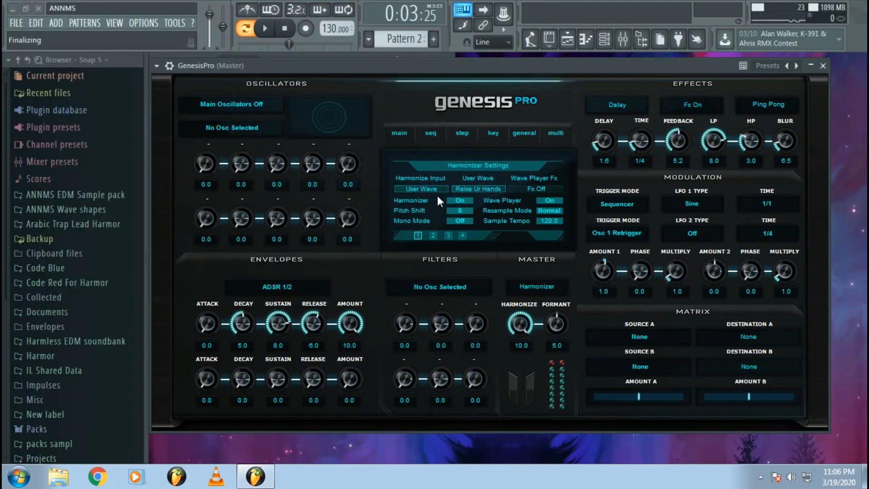
# Step: Load Mantra Mania.mid as the sequence of the harmonizer sequencer
pyautogui.click(435, 237)
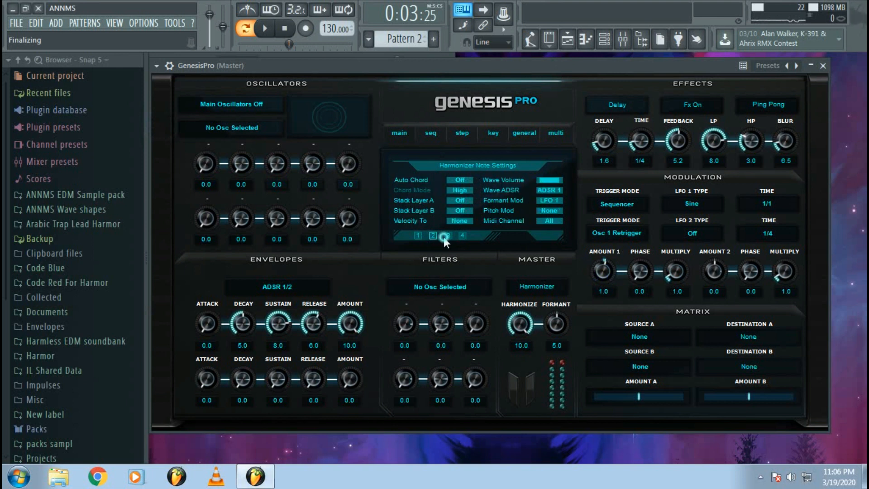
pyautogui.click(449, 237)
pyautogui.click(461, 235)
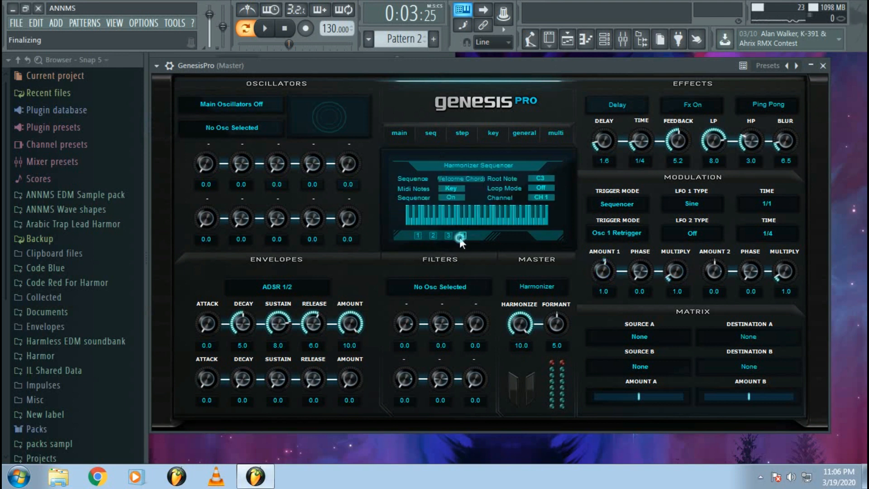
pyautogui.click(460, 178)
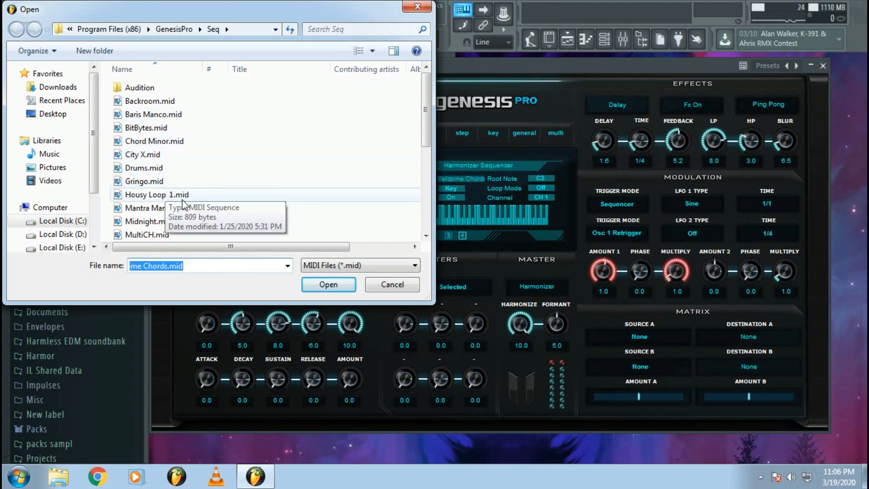
pyautogui.doubleClick(160, 209)
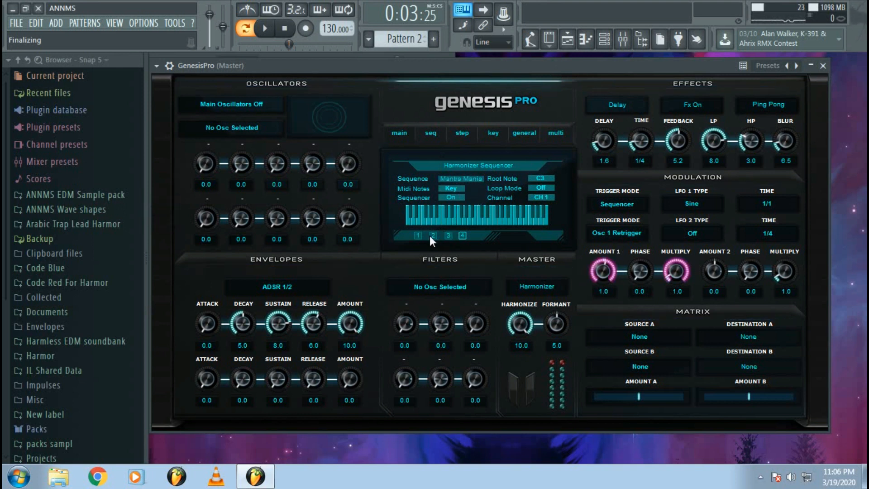
# Step: Load Mantra 1.wav as the harmonizer's user wave and check the resample mode options, keeping Normal
pyautogui.click(418, 235)
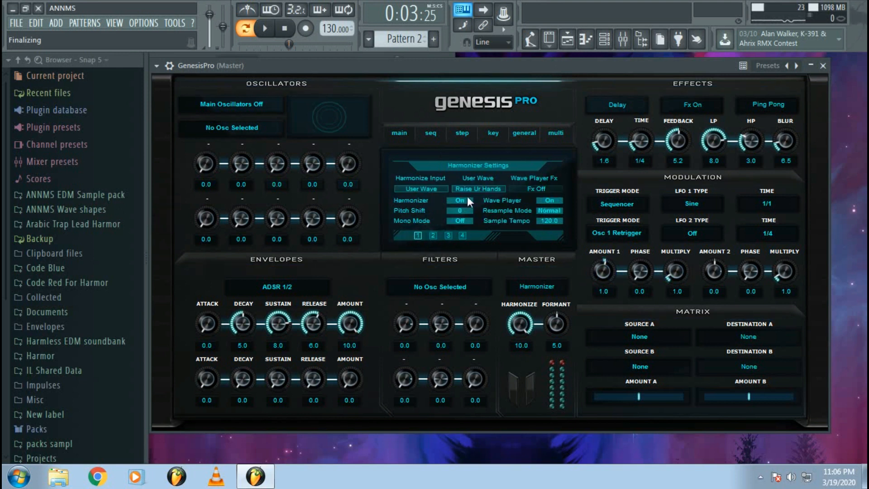
pyautogui.click(471, 189)
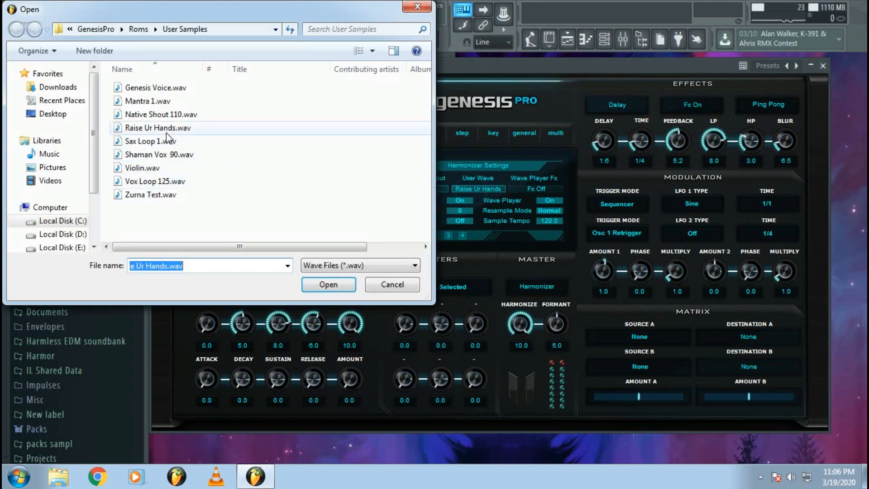
pyautogui.click(169, 102)
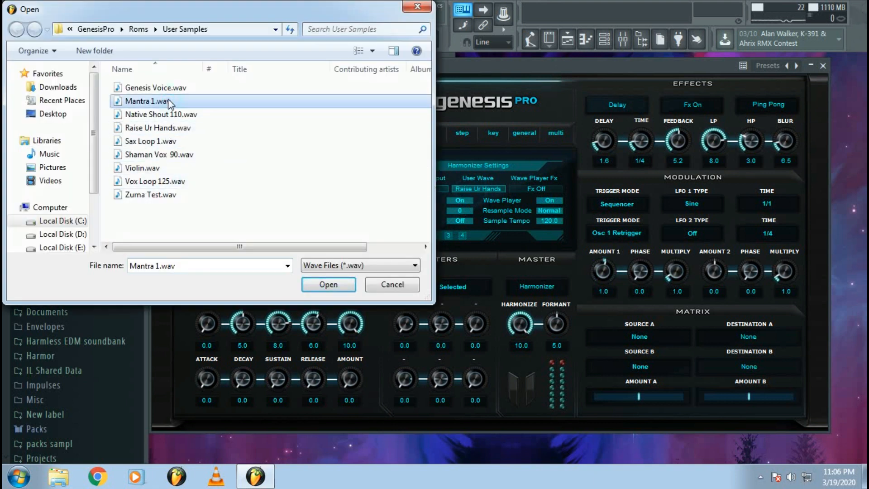
pyautogui.doubleClick(167, 100)
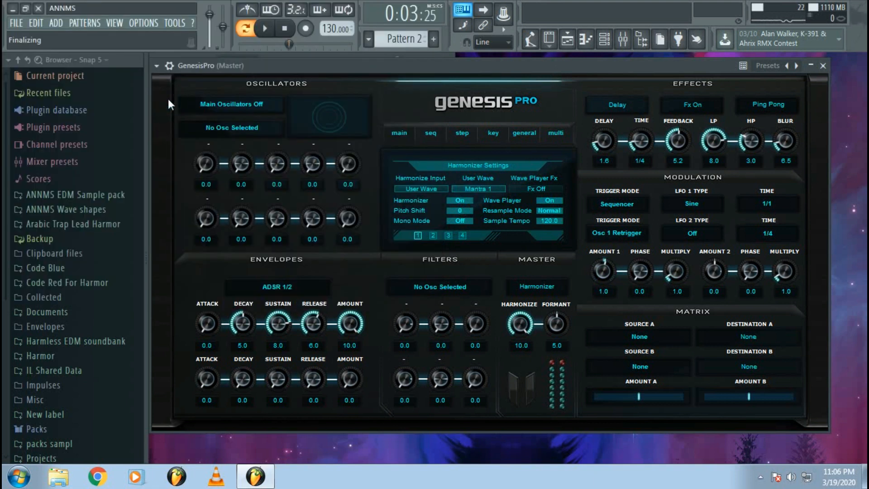
pyautogui.click(552, 212)
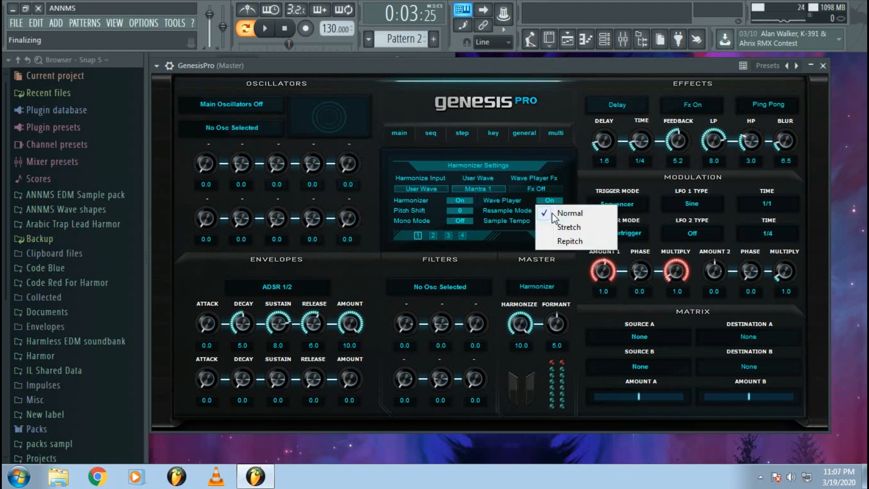
pyautogui.click(468, 111)
# Step: Restart pattern playback from the beginning and raise the master section's Amp volume to 9.5
pyautogui.click(282, 29)
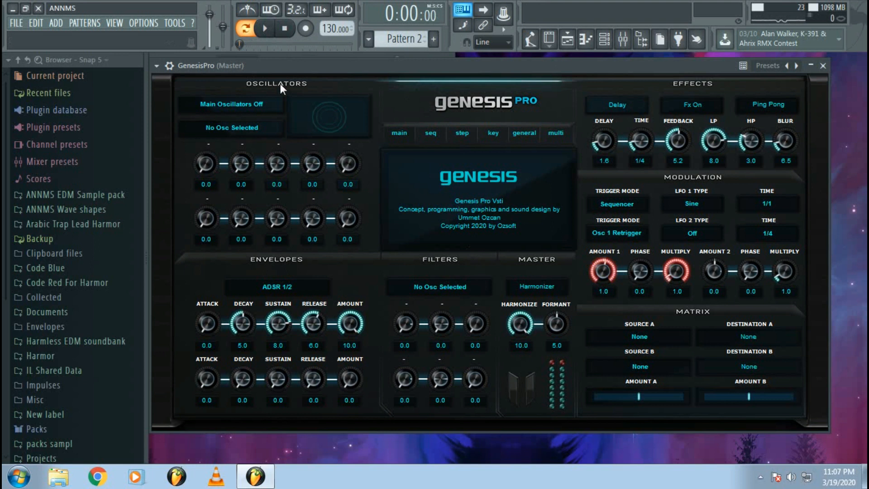
pyautogui.click(265, 29)
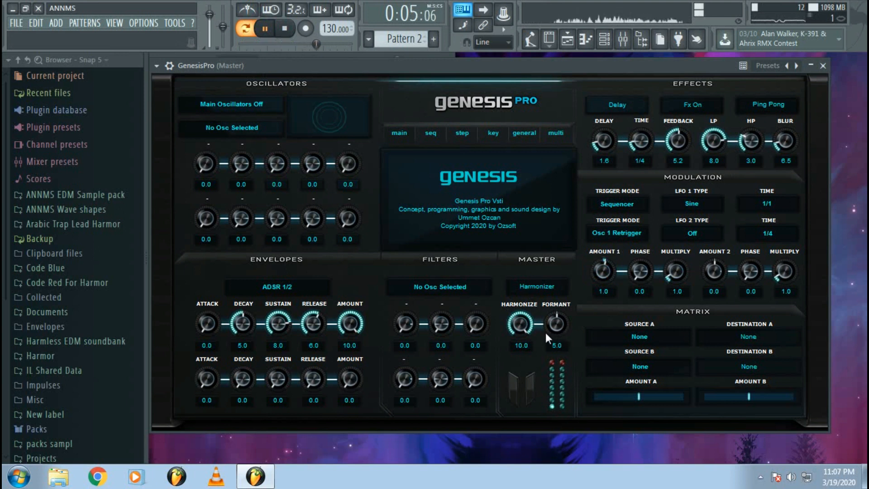
pyautogui.click(536, 288)
pyautogui.click(544, 291)
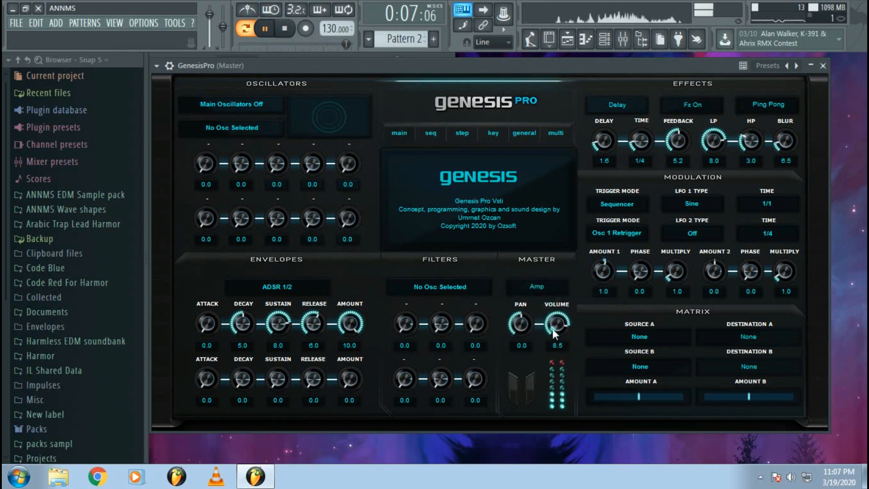
# Step: Pause playback and set the master section back to Harmonizer
pyautogui.click(547, 293)
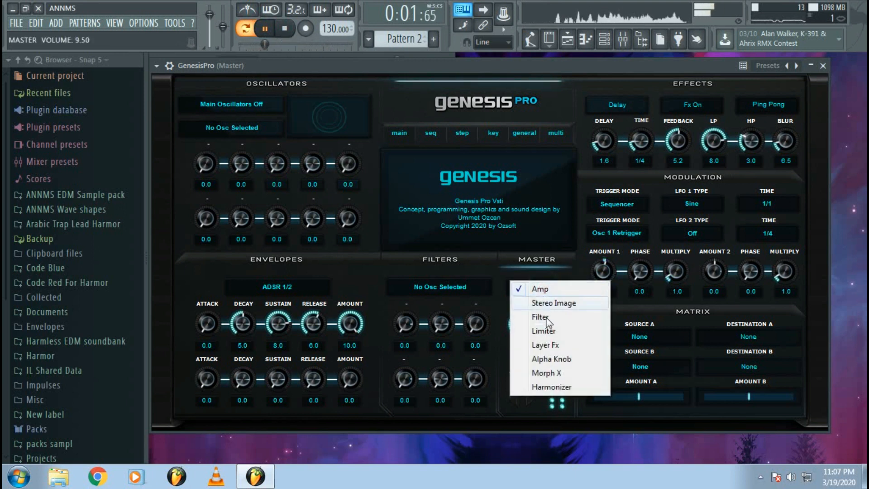
pyautogui.click(267, 28)
pyautogui.click(545, 292)
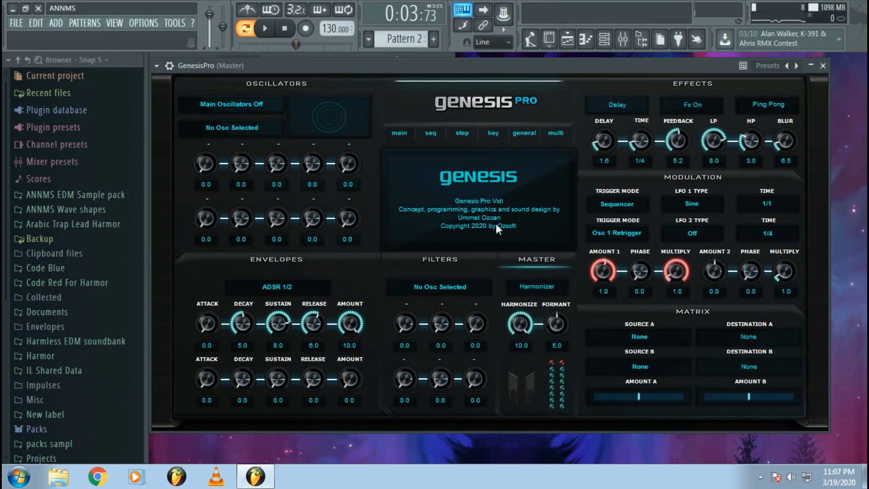
# Step: Bring up the harmonizer settings, raise the master Formant to 9.6 and resume playback
pyautogui.click(466, 133)
pyautogui.click(492, 132)
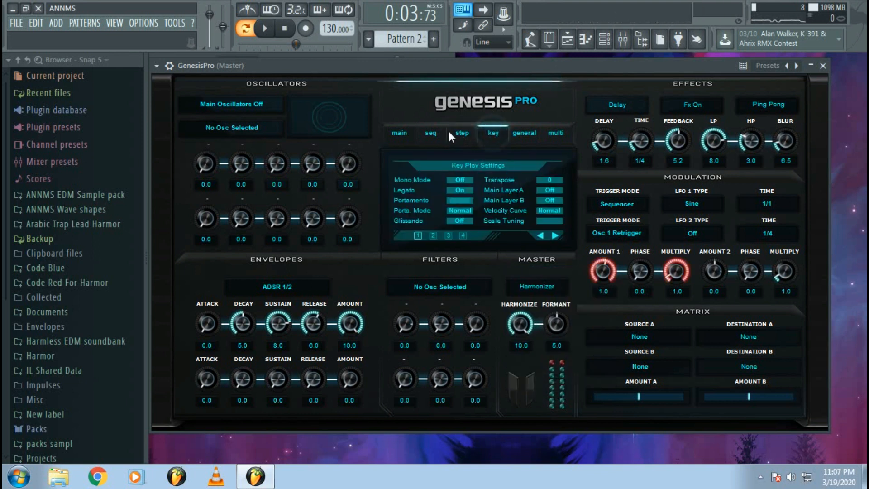
pyautogui.click(558, 321)
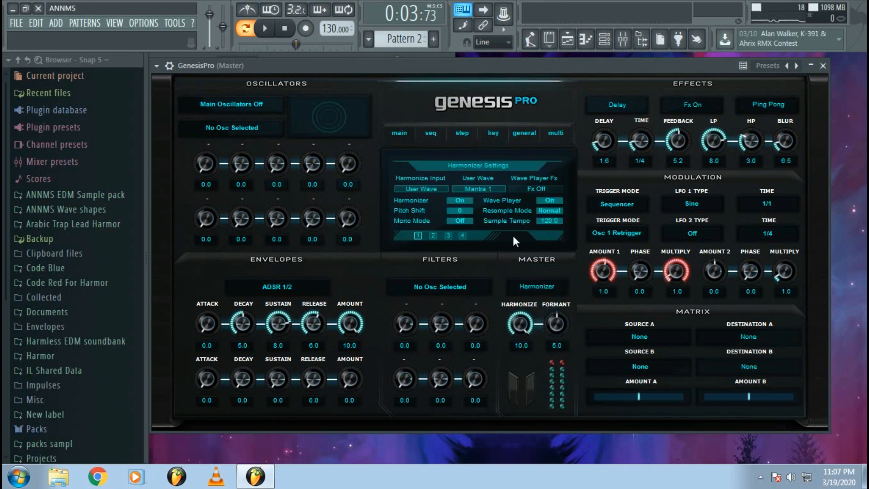
pyautogui.moveTo(556, 322); pyautogui.dragTo(563, 262)
pyautogui.click(265, 28)
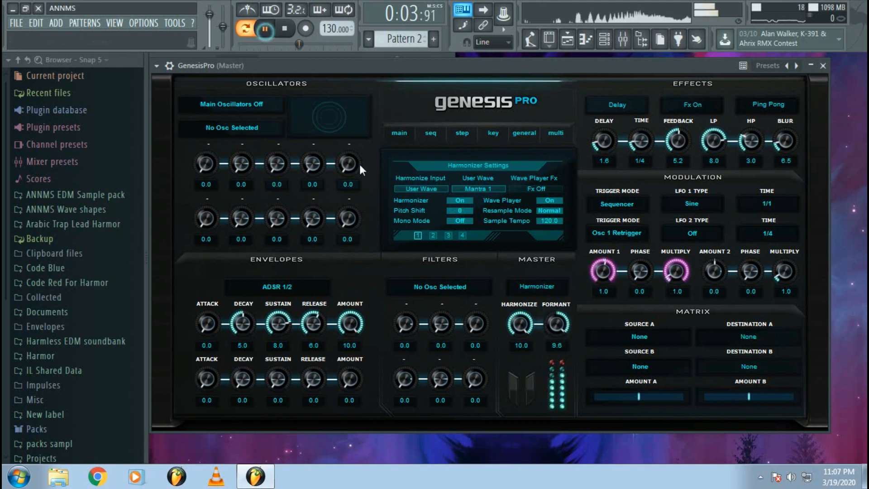
# Step: Adjust the harmonizer during playback, setting Harmonize to 5.7 and Formant to 10.0
pyautogui.moveTo(544, 309); pyautogui.dragTo(504, 400)
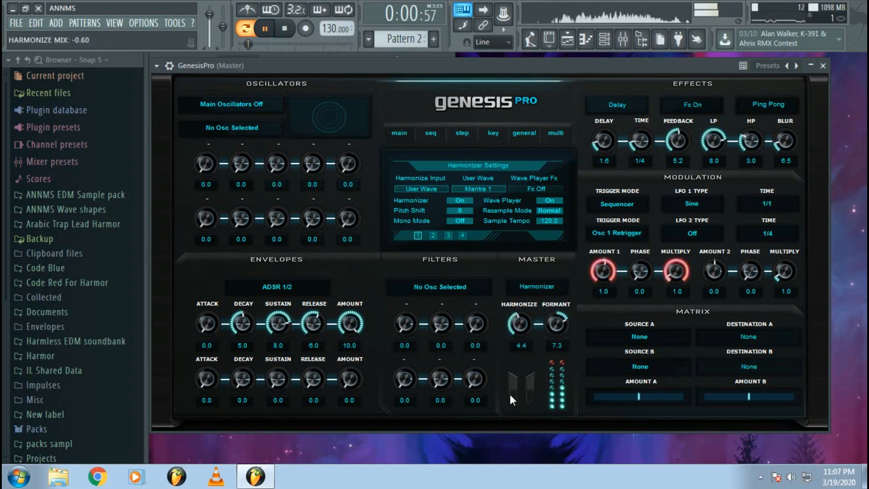
pyautogui.moveTo(566, 334); pyautogui.dragTo(552, 285)
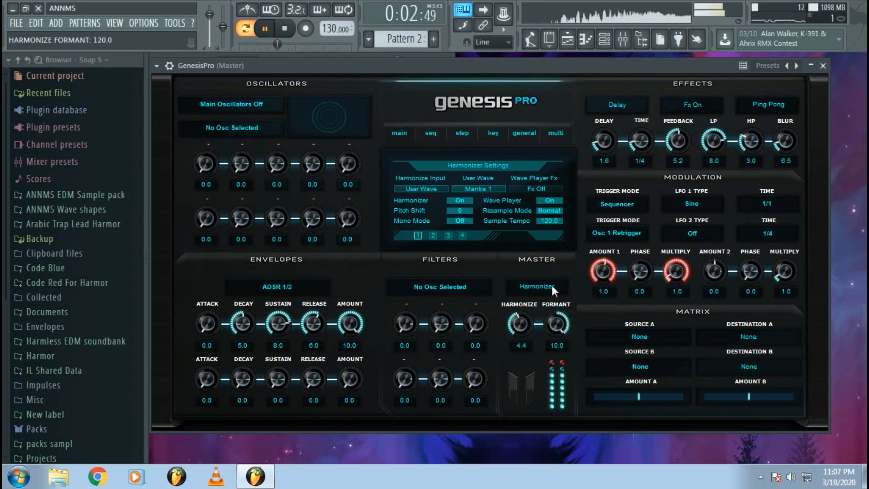
pyautogui.click(433, 235)
pyautogui.click(448, 235)
pyautogui.moveTo(520, 322); pyautogui.dragTo(528, 311)
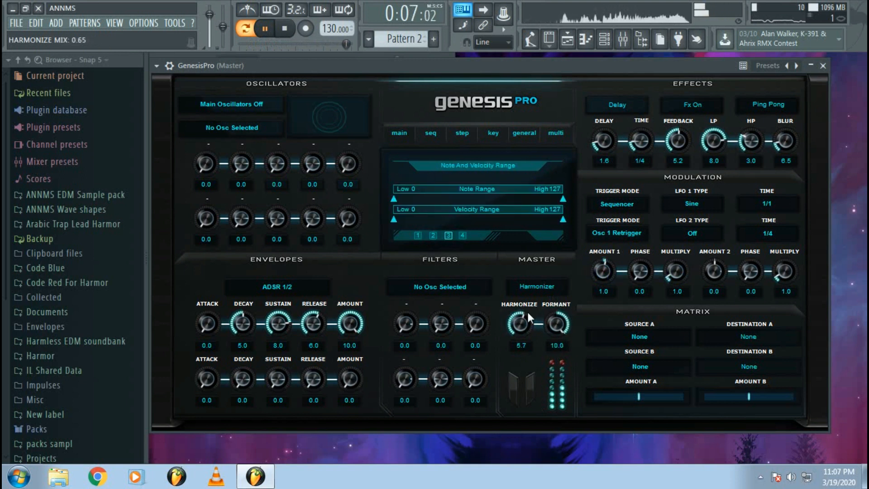
# Step: Bring up the harmonizer's sequencer settings and load the City X.mid sequence during playback
pyautogui.click(462, 235)
pyautogui.click(458, 178)
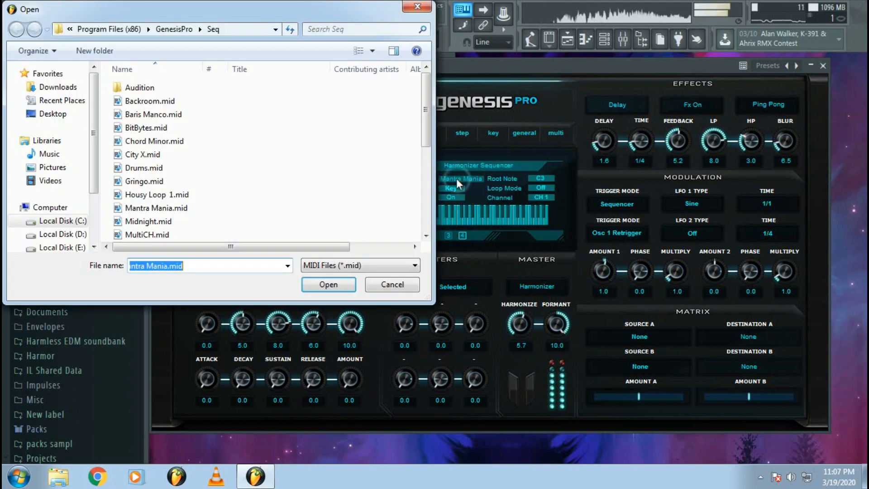
pyautogui.doubleClick(203, 156)
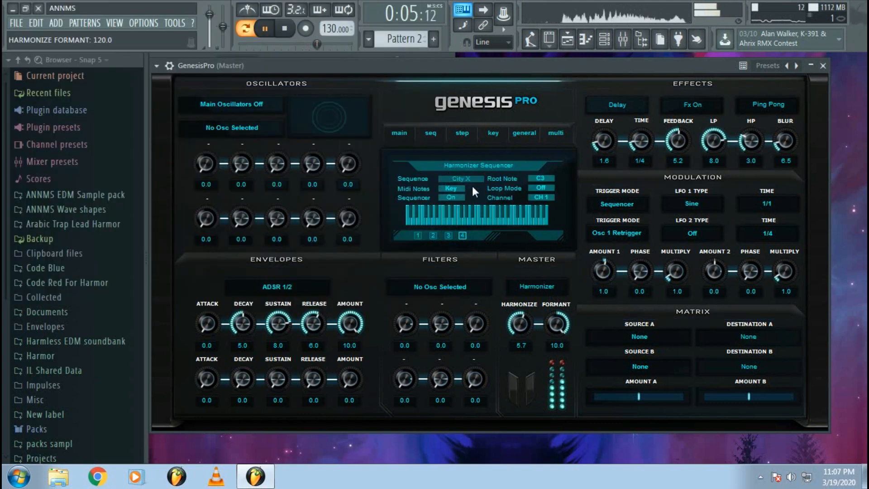
# Step: Load the MultiCH MIDI sequence into the harmonizer sequencer and check its Midi Notes options, keeping Key
pyautogui.click(460, 186)
pyautogui.click(460, 177)
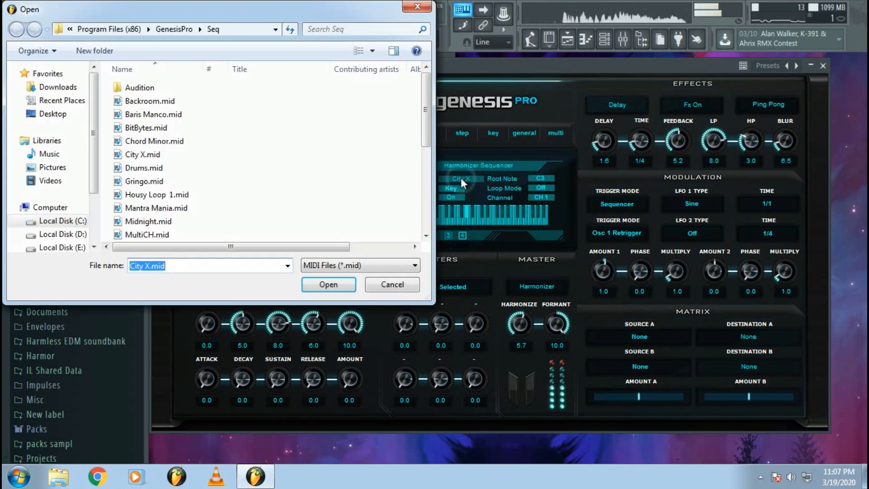
pyautogui.doubleClick(194, 235)
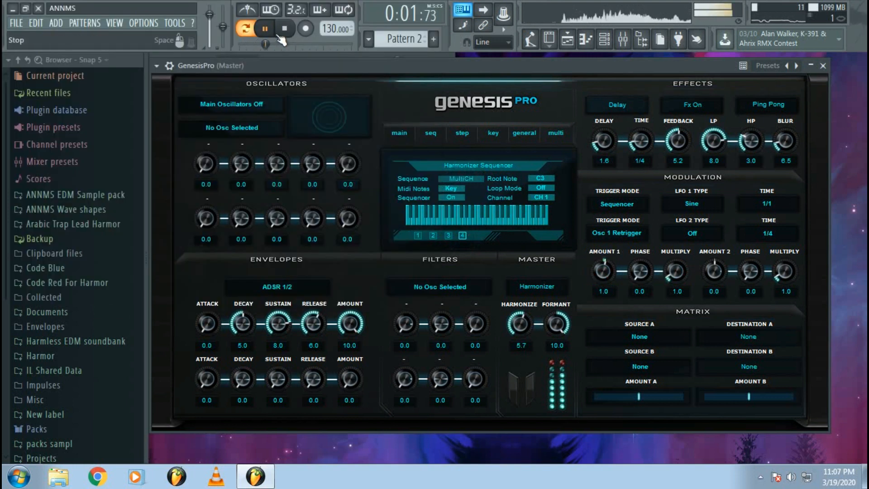
pyautogui.click(456, 189)
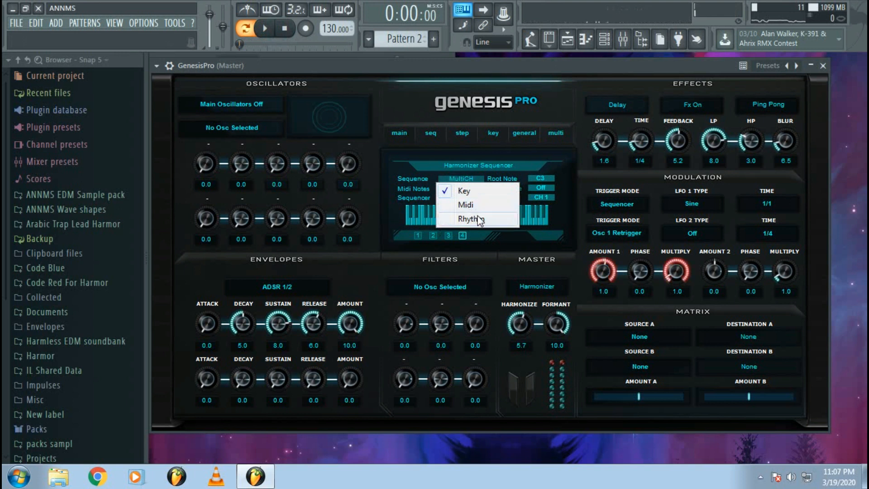
pyautogui.click(531, 145)
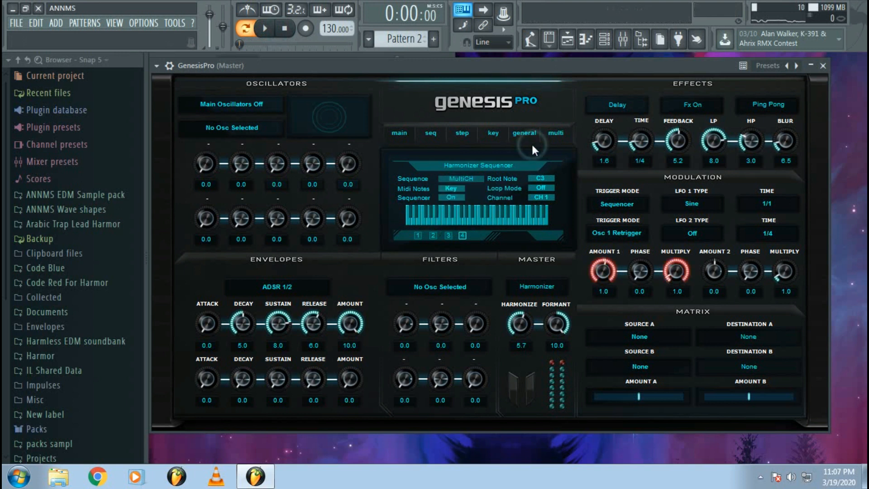
# Step: Bring up the synth's sequencer settings and switch the sequencer mode to Step, followed by External
pyautogui.click(432, 133)
pyautogui.click(480, 205)
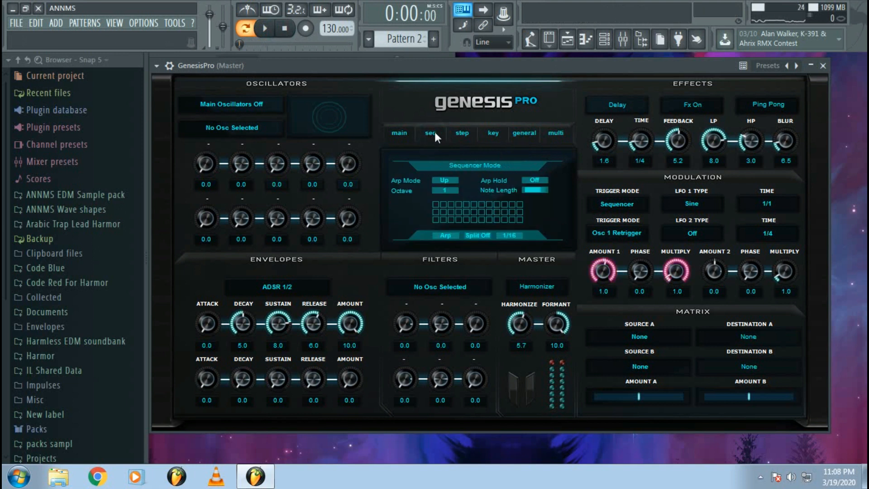
pyautogui.click(447, 235)
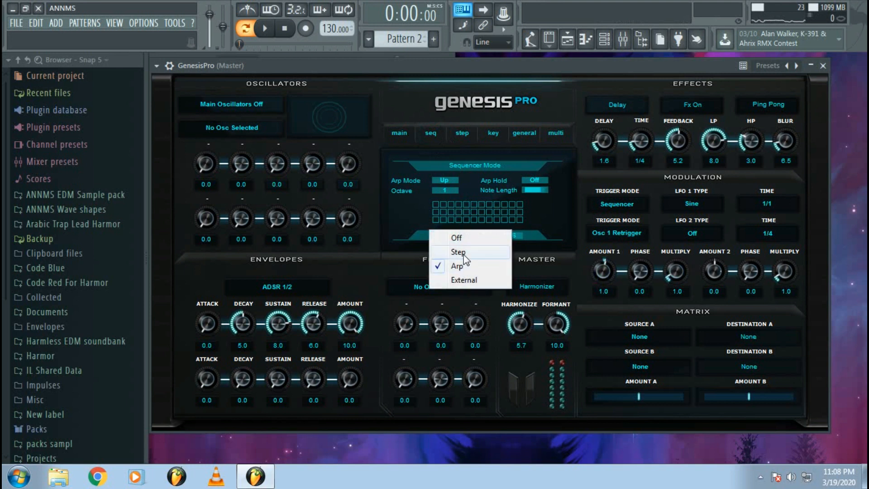
pyautogui.click(463, 252)
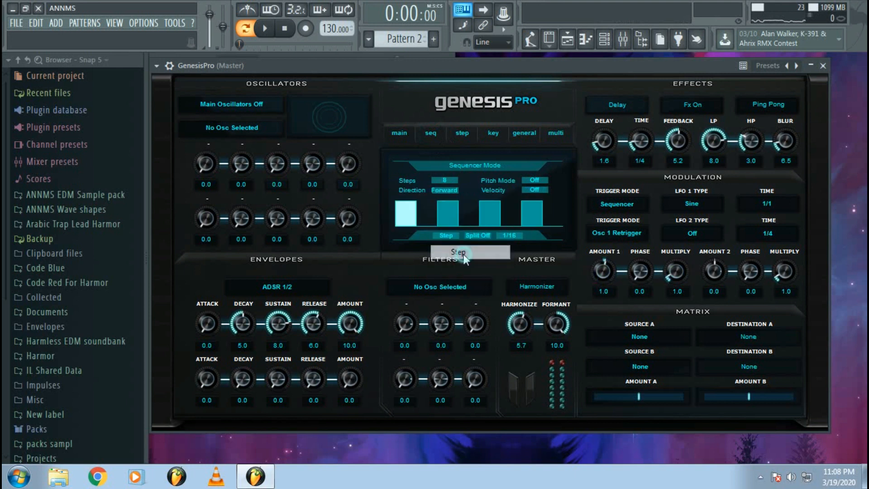
pyautogui.click(445, 235)
pyautogui.click(460, 279)
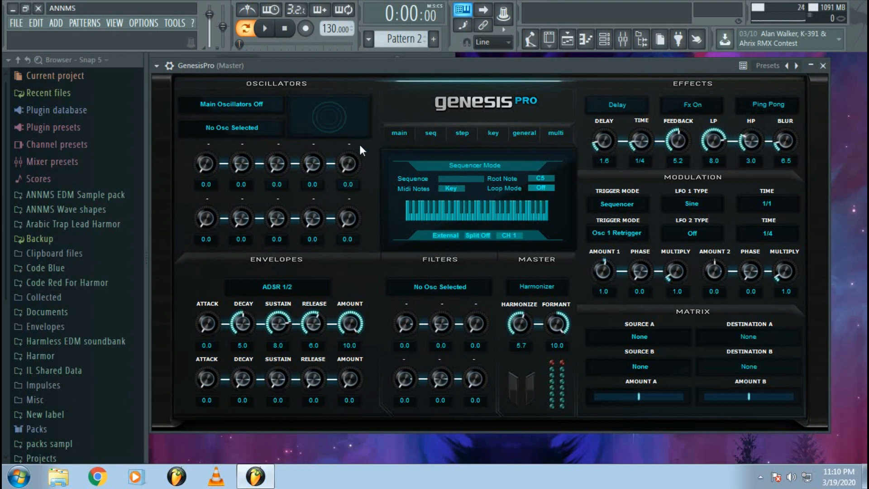
# Step: Set the main oscillator to Mod Oscillator and bring up its unison settings from Detune
pyautogui.click(249, 107)
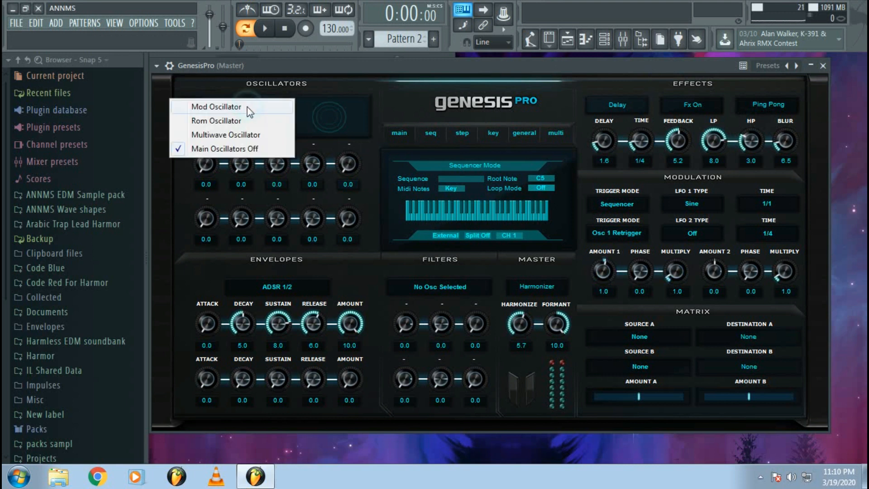
pyautogui.click(247, 110)
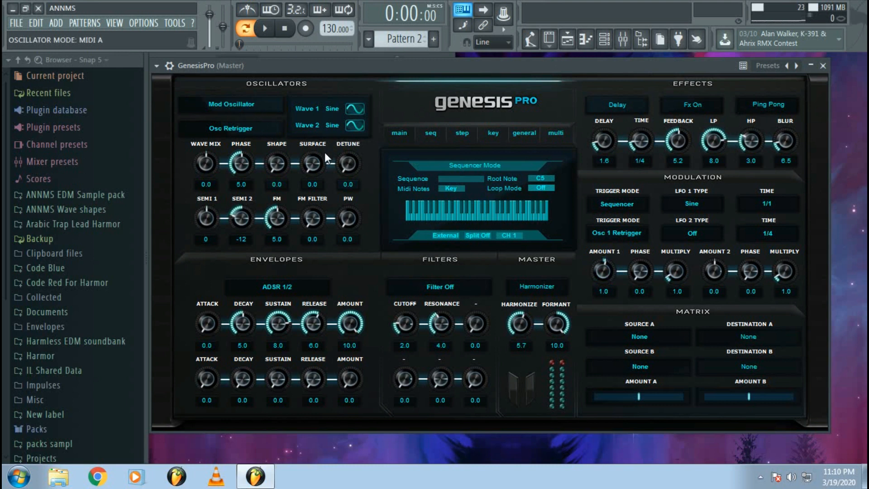
pyautogui.click(347, 143)
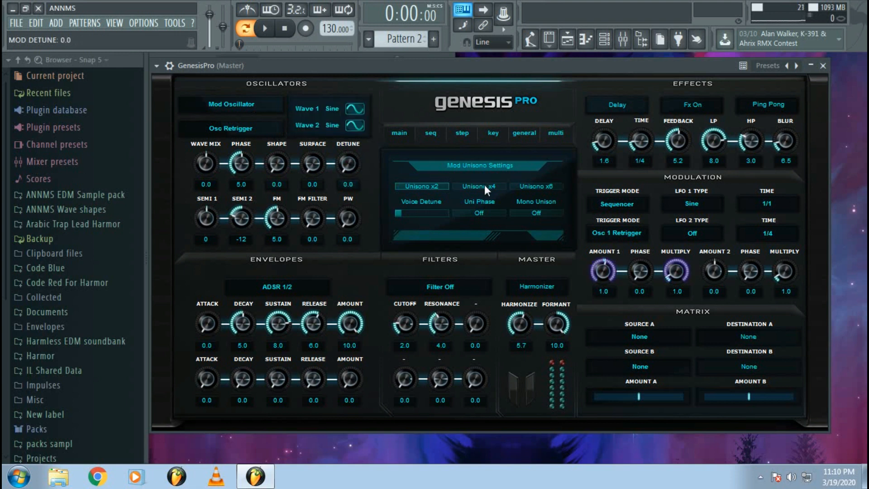
# Step: Switch the main oscillator to Rom Oscillator, followed by Multiwave Oscillator with Detune raised to 3.2
pyautogui.click(249, 106)
pyautogui.click(243, 122)
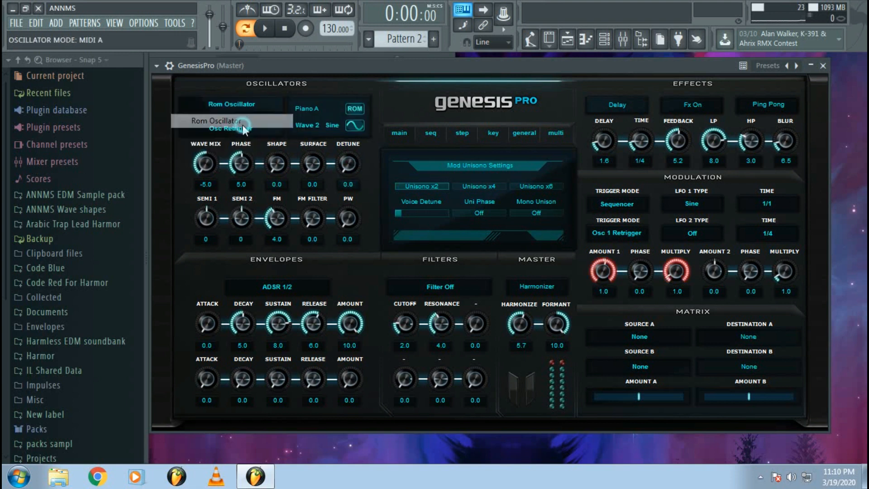
pyautogui.click(254, 105)
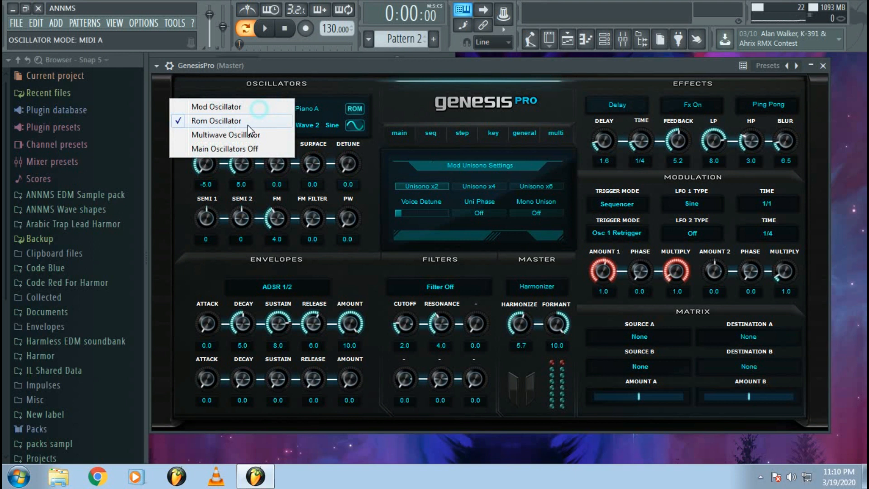
pyautogui.click(247, 130)
pyautogui.moveTo(346, 169)
pyautogui.mouseDown()
pyautogui.moveTo(352, 156)
pyautogui.moveTo(358, 168)
pyautogui.mouseUp()
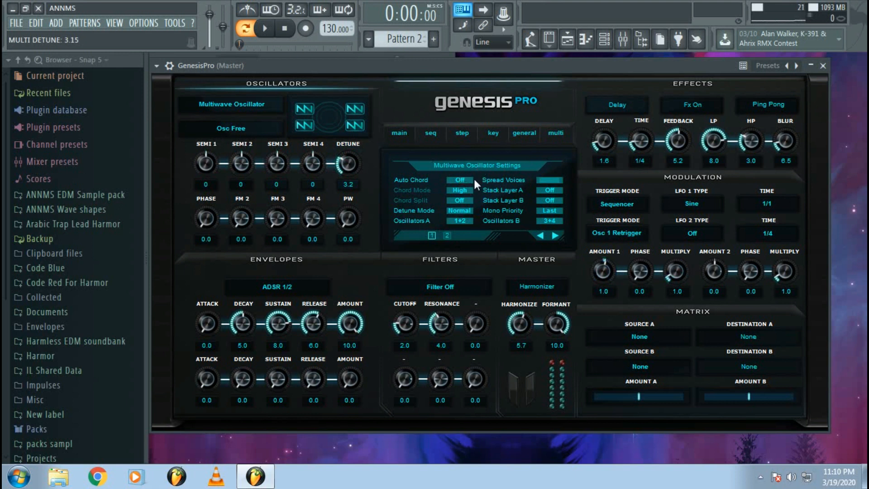
# Step: Examine the multiwave oscillator's Oscillators A choices, its waveform list and its FM options
pyautogui.click(457, 219)
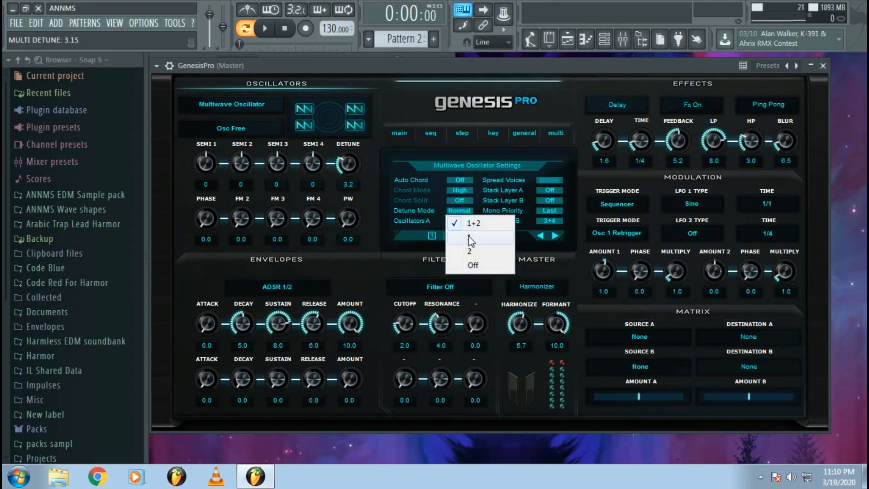
pyautogui.click(371, 154)
pyautogui.click(355, 108)
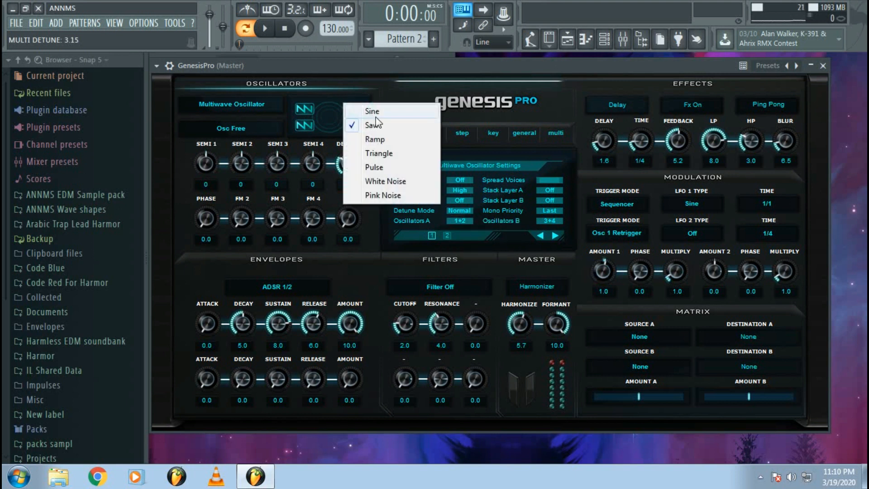
pyautogui.click(389, 98)
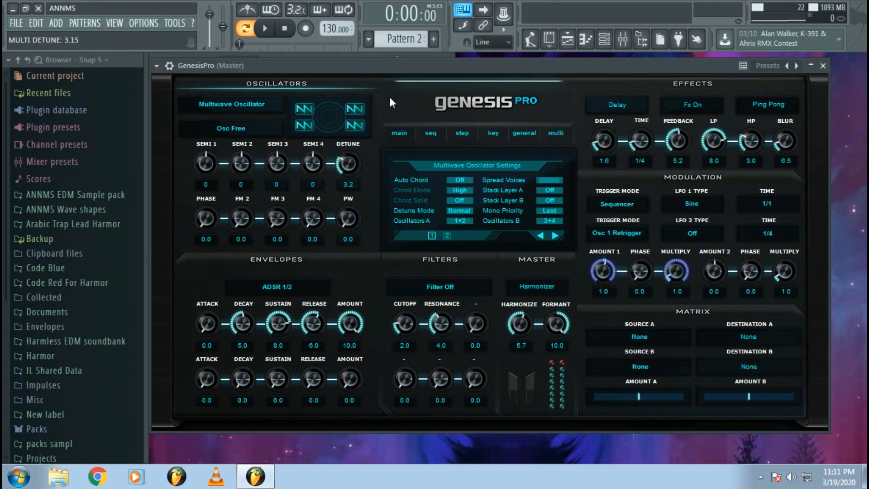
pyautogui.click(244, 217)
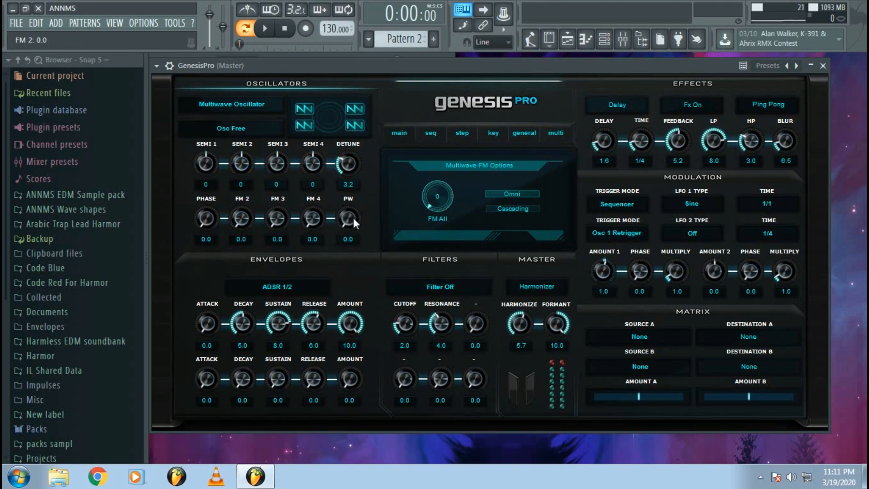
# Step: Switch the main oscillator back to Rom Oscillator and view its FM settings and ROM sound list
pyautogui.click(241, 108)
pyautogui.click(231, 120)
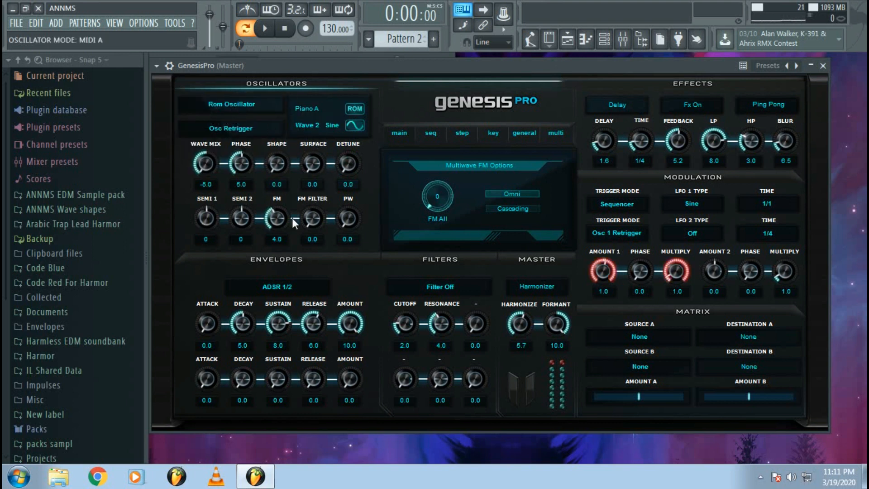
pyautogui.click(309, 217)
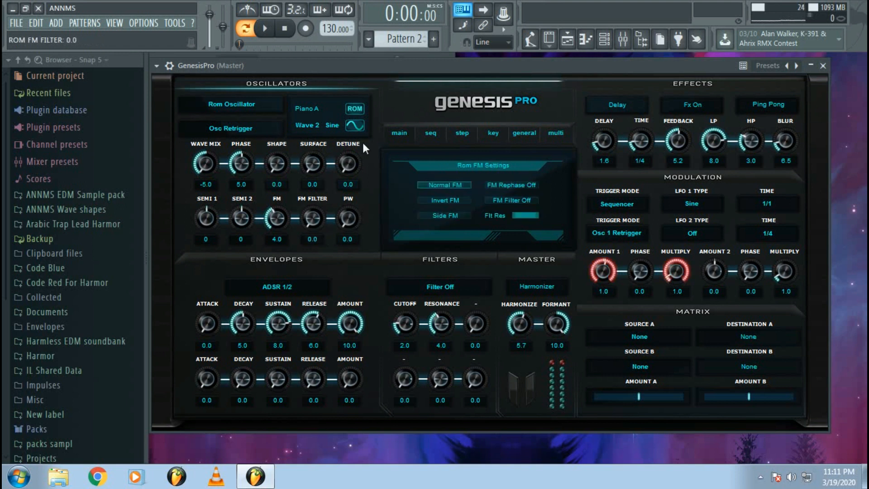
pyautogui.click(314, 110)
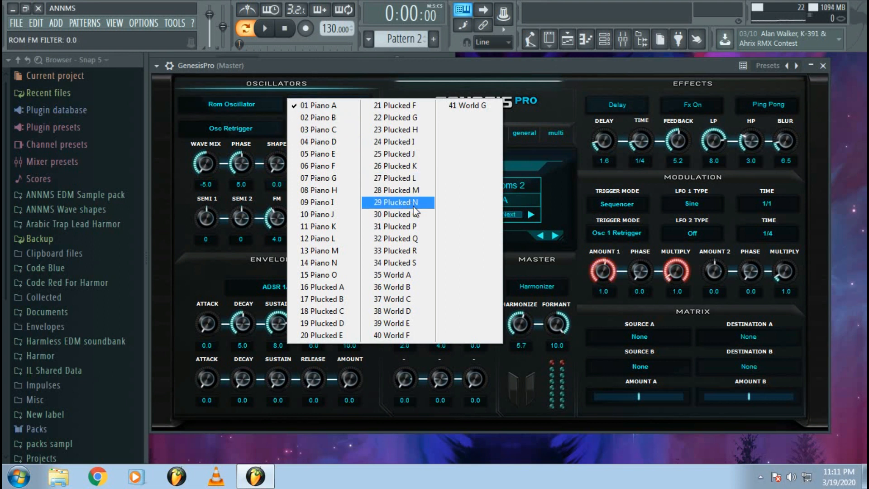
pyautogui.click(555, 102)
# Step: Bring up the preset browser on the main page and load the WW Brave Heart preset from the Misc category
pyautogui.click(398, 132)
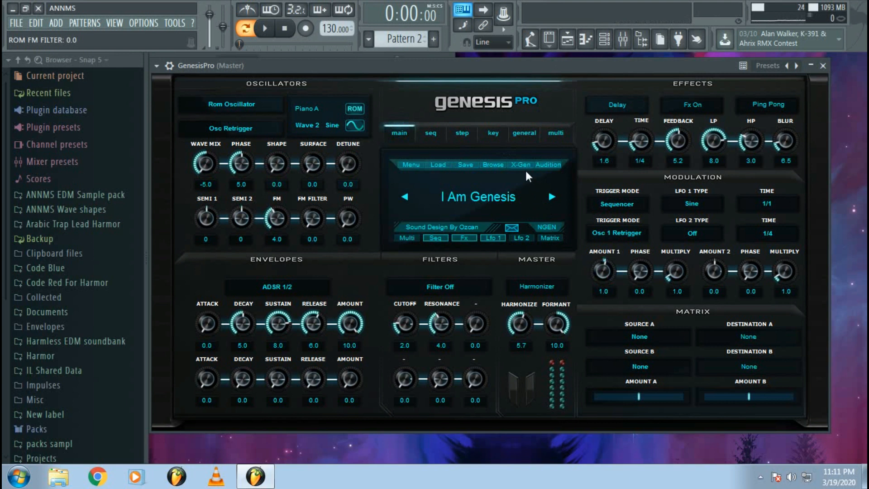
pyautogui.click(418, 164)
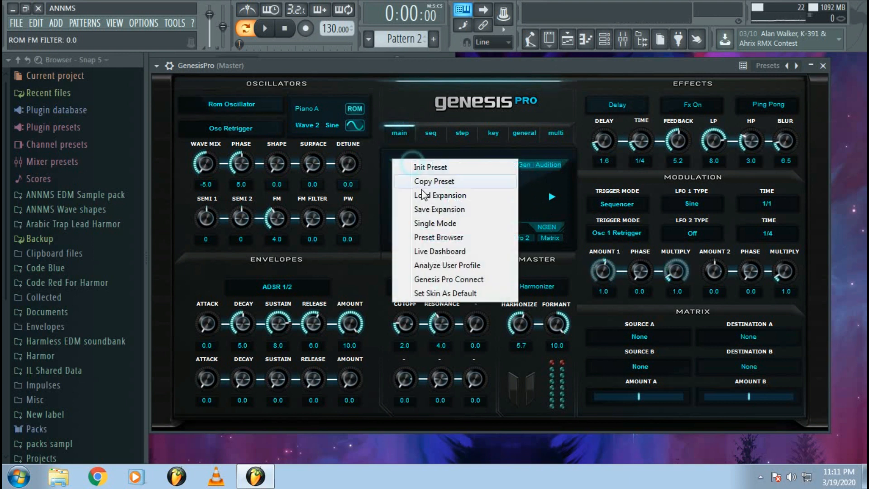
pyautogui.click(438, 237)
pyautogui.click(536, 236)
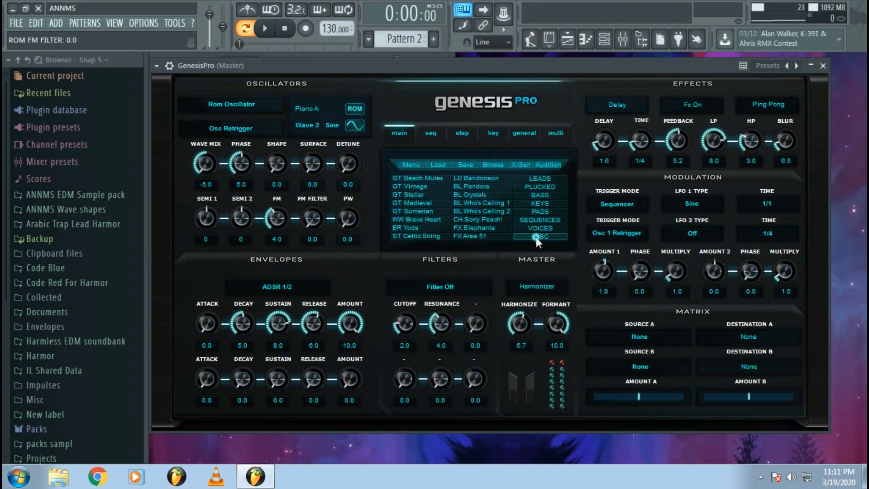
pyautogui.rightClick(536, 237)
pyautogui.click(441, 218)
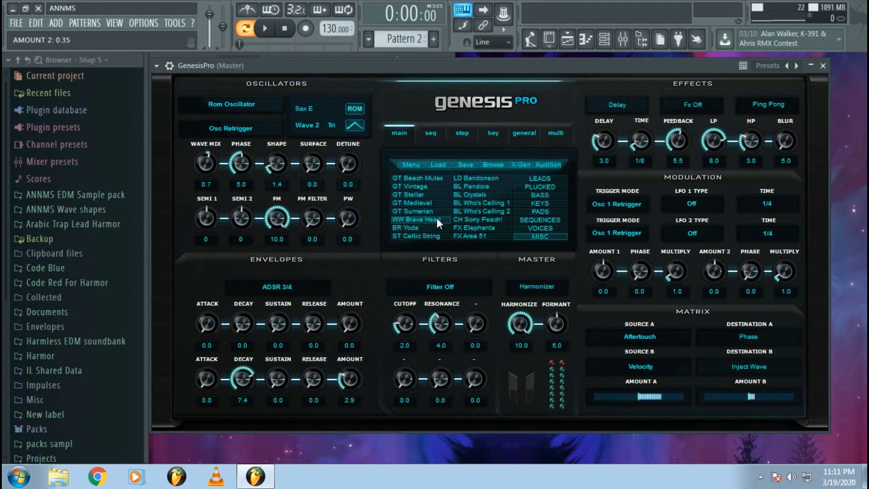
# Step: Audition the WW Brave Heart preset, stop it, and load and audition the GT Stellar preset
pyautogui.click(547, 165)
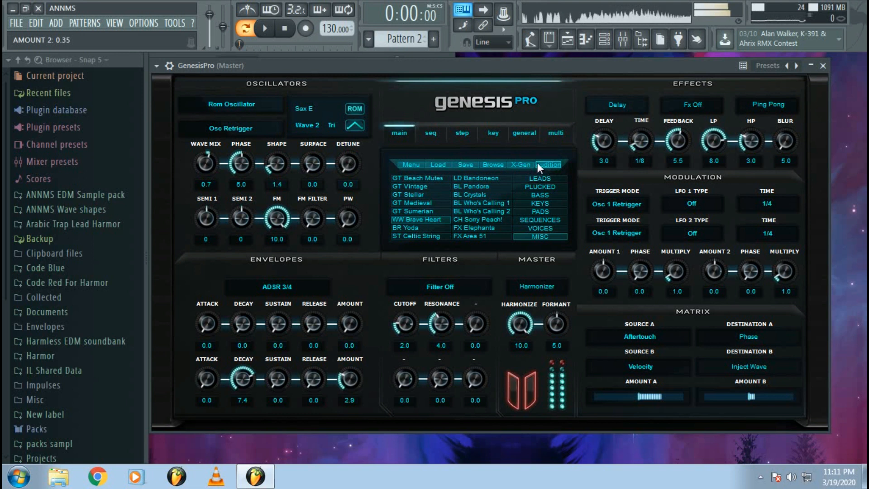
pyautogui.click(290, 32)
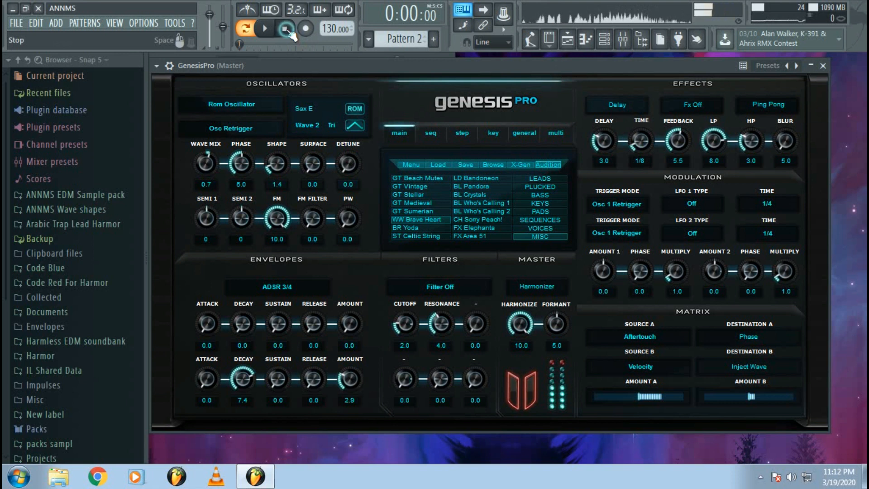
pyautogui.click(422, 195)
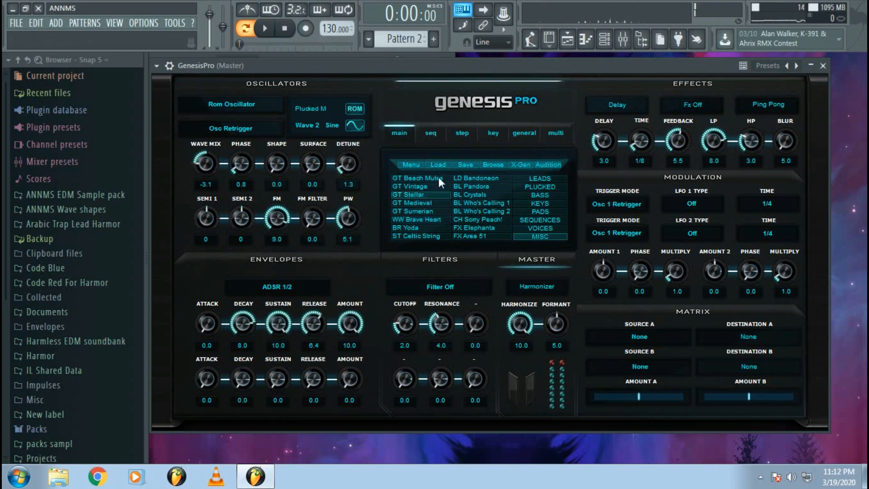
pyautogui.click(550, 166)
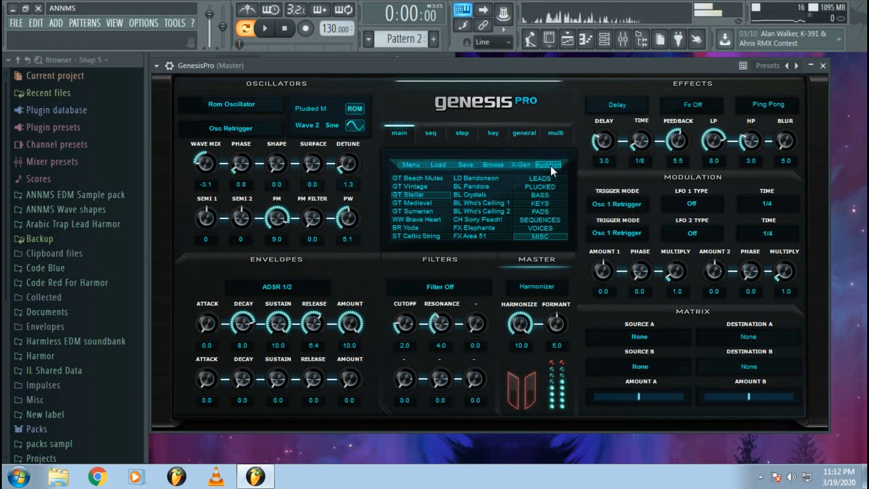
# Step: Audition the presets BL Crystals, LD Bandoneon and GT Beach Mutes in turn, and end the audition on GT Beach Mutes
pyautogui.click(488, 194)
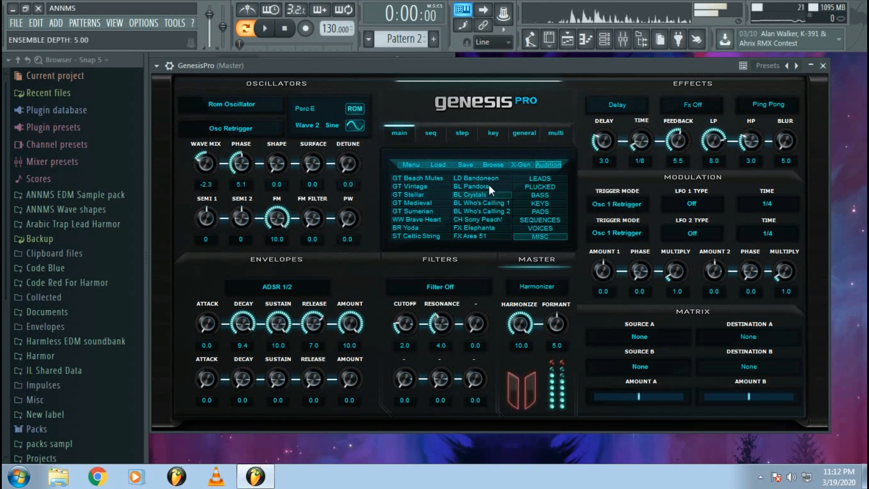
pyautogui.click(490, 176)
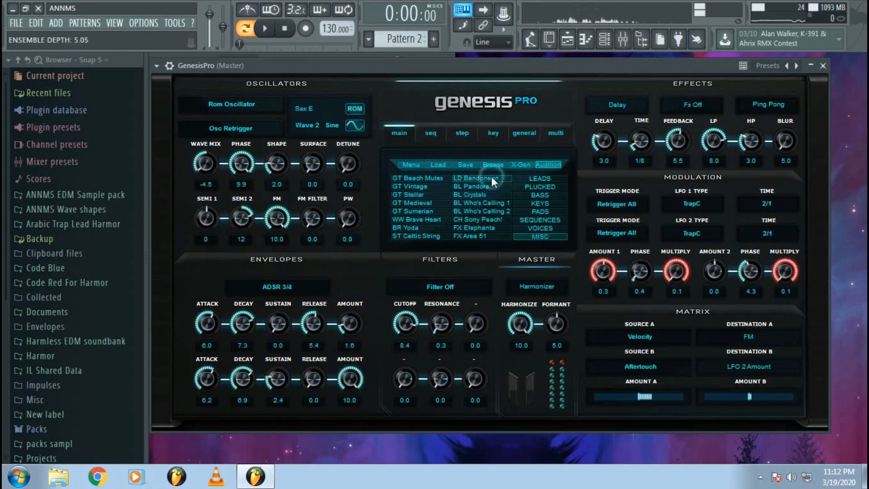
pyautogui.click(432, 176)
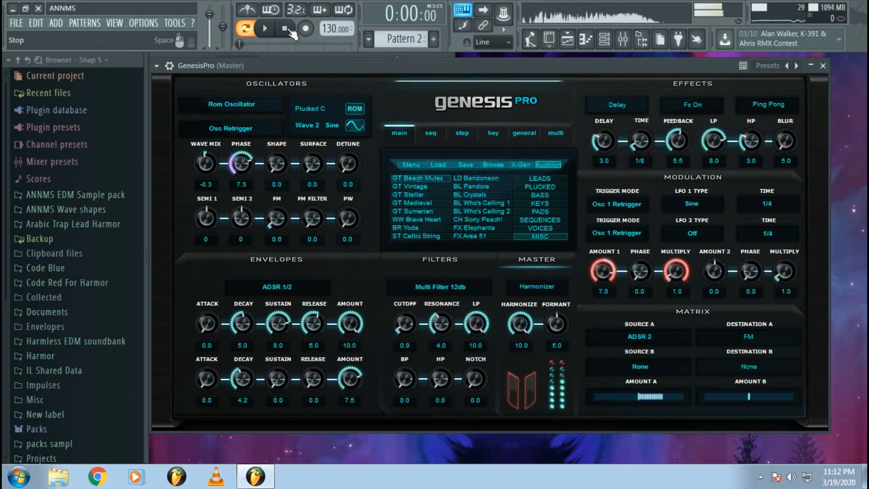
pyautogui.click(542, 166)
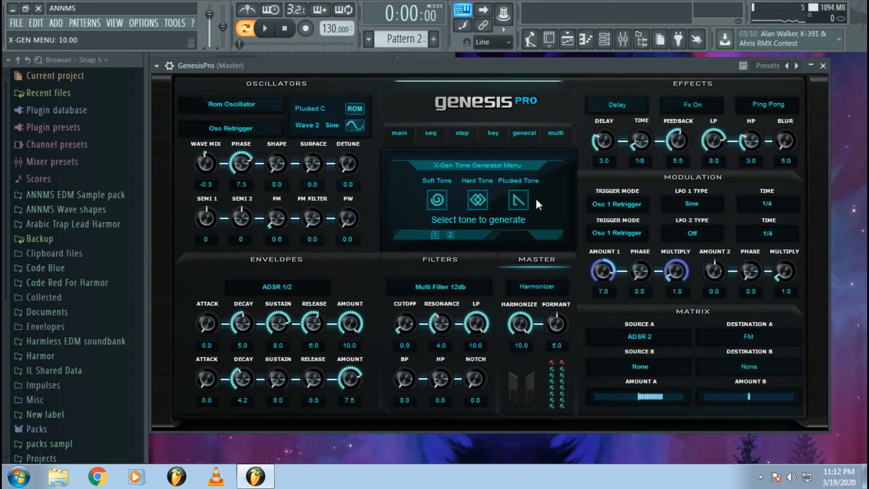
# Step: Generate a Soft Tone with the X-Gen tone generator and audition it, and do the same with a Hard Tone
pyautogui.click(436, 197)
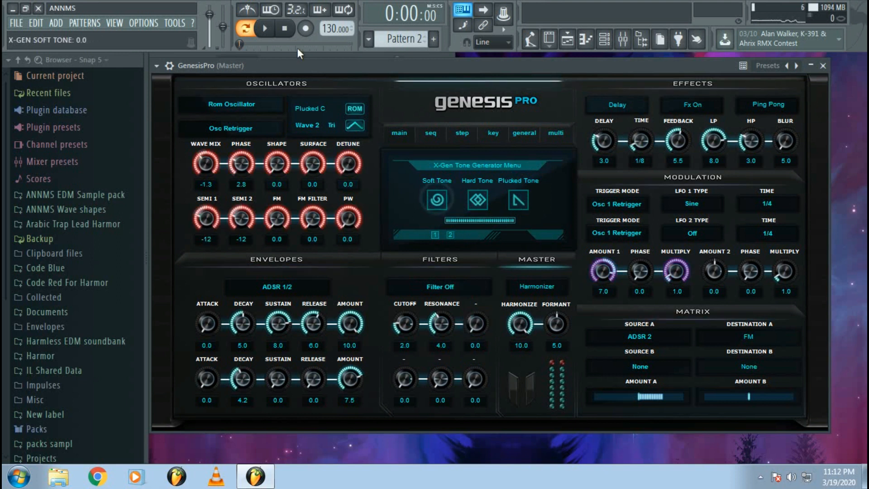
pyautogui.click(266, 29)
pyautogui.click(272, 29)
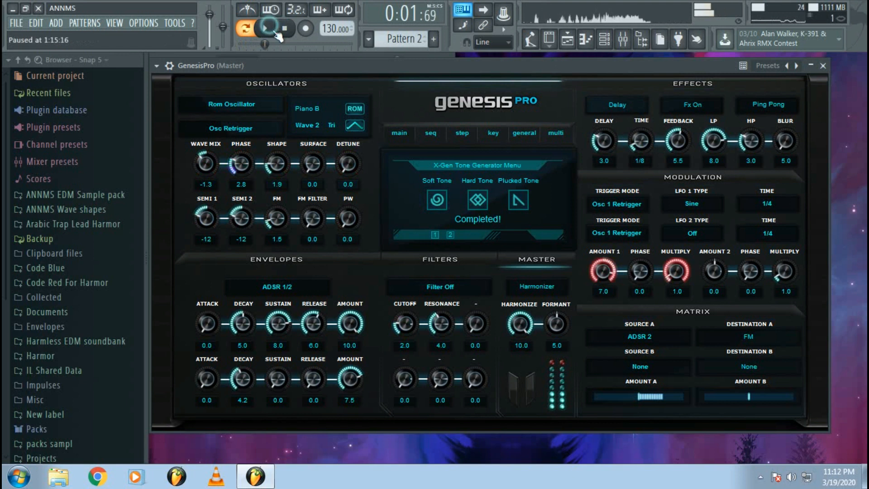
pyautogui.click(476, 194)
pyautogui.click(267, 29)
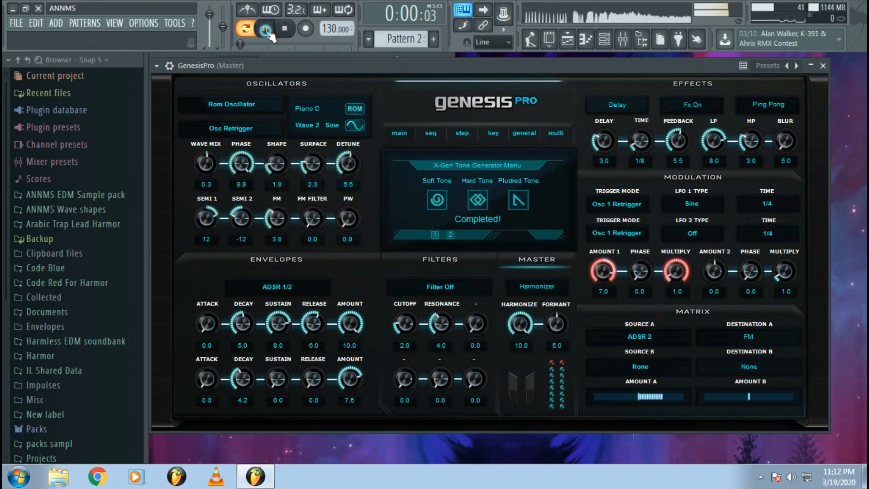
pyautogui.click(267, 28)
# Step: Generate a Plucked Tone with the X-Gen tone generator and audition it
pyautogui.click(520, 203)
pyautogui.click(285, 30)
pyautogui.click(267, 29)
pyautogui.click(267, 29)
# Step: View the Quick Templates page and the template choices it offers for effects and modulation
pyautogui.click(450, 233)
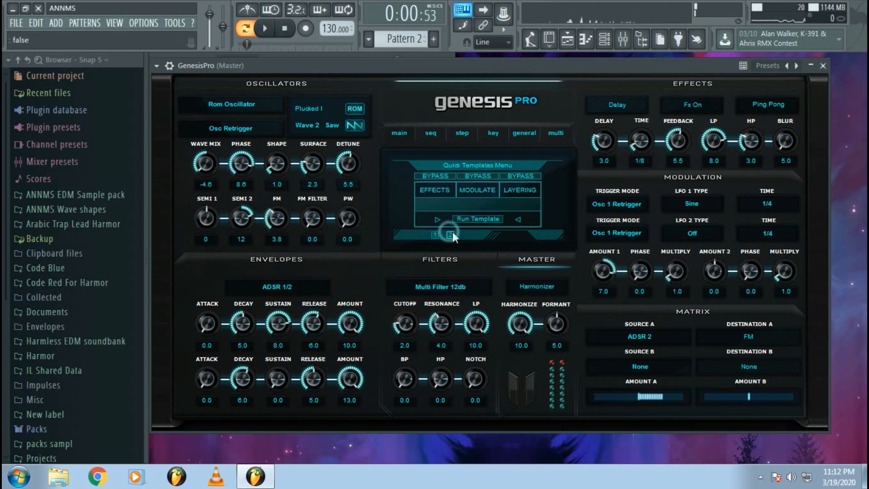
pyautogui.click(441, 189)
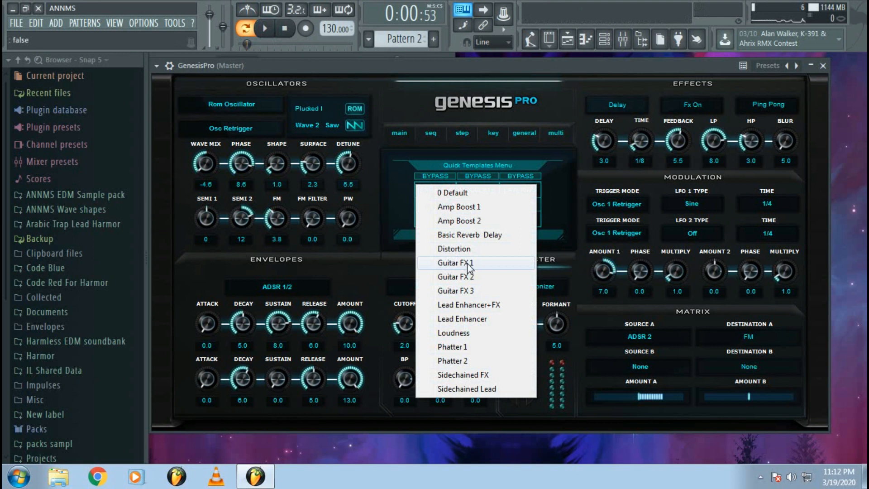
pyautogui.click(452, 192)
pyautogui.click(475, 188)
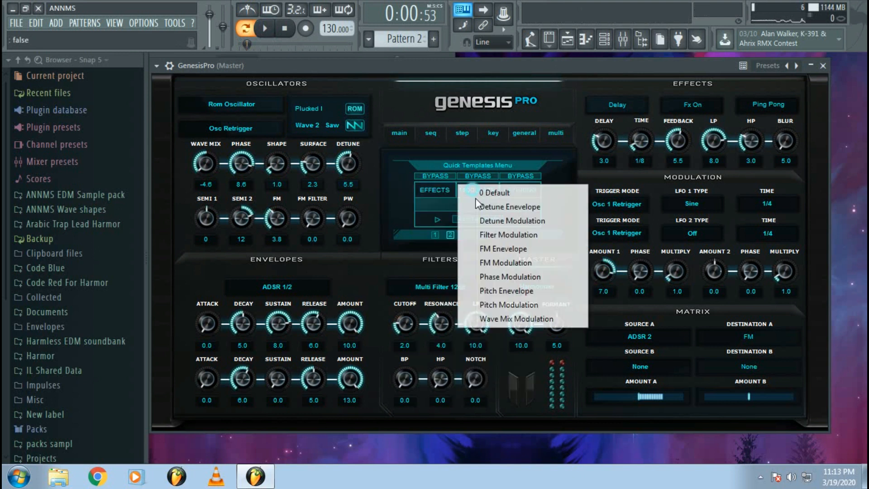
pyautogui.click(393, 179)
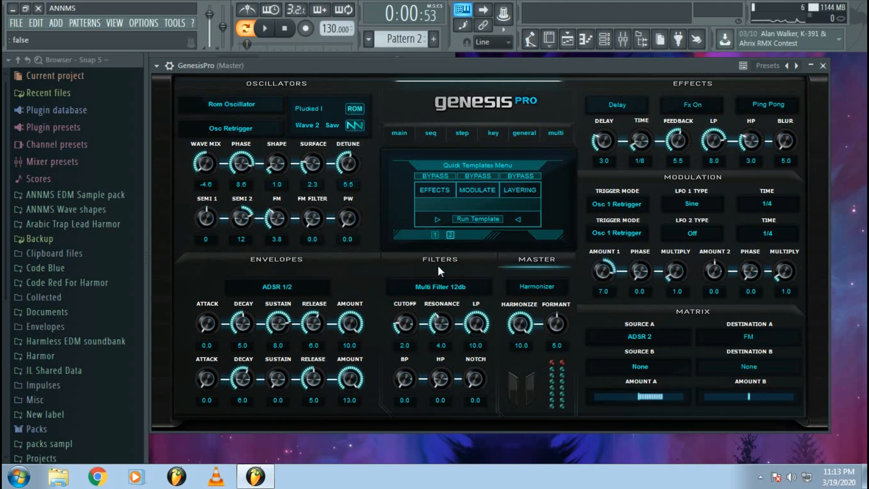
# Step: Try raising the Rom filter's HP to 2.4 and adjusting its Notch amount
pyautogui.click(443, 387)
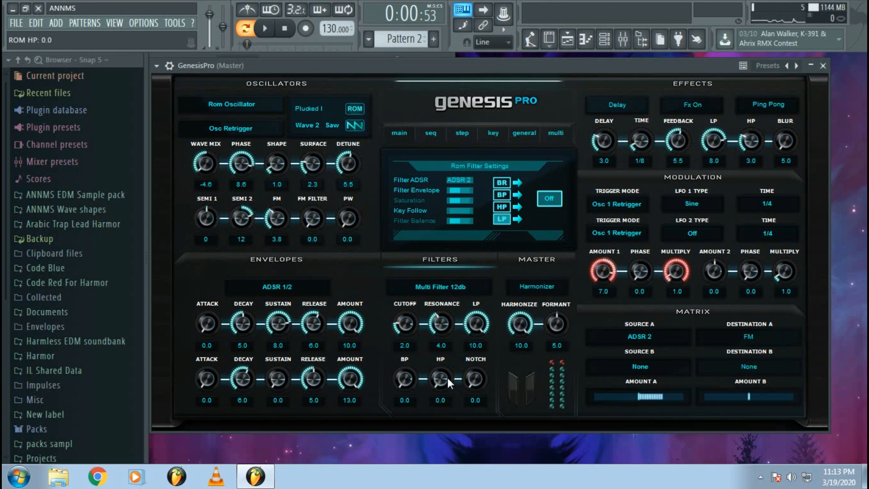
pyautogui.moveTo(435, 387); pyautogui.dragTo(441, 355)
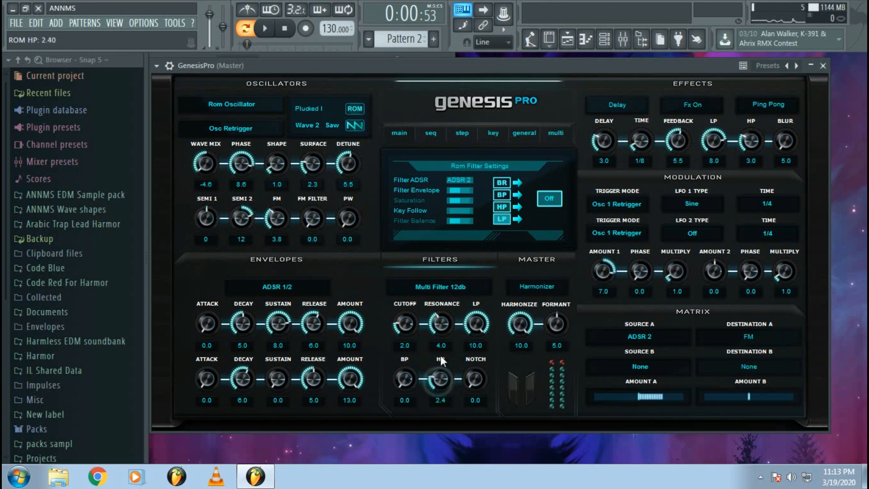
pyautogui.moveTo(482, 385); pyautogui.dragTo(483, 355)
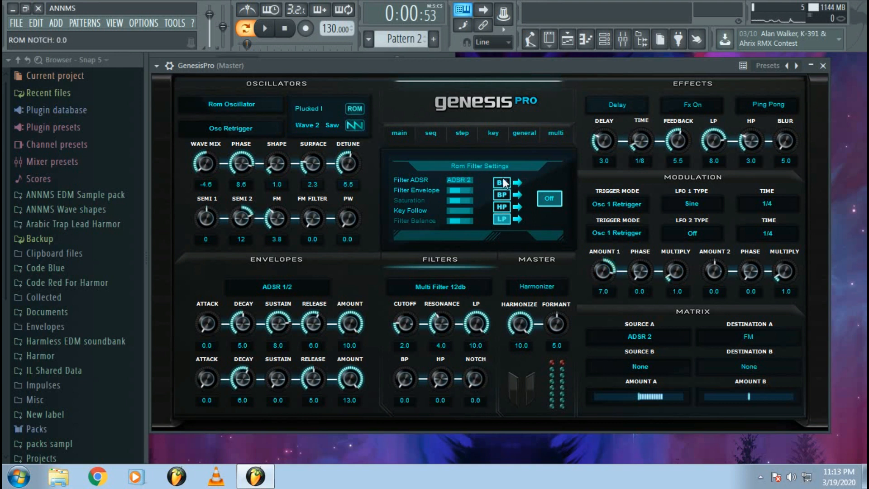
# Step: Look through the saturation types available in the Rom Filter Settings without changing the current one
pyautogui.click(548, 198)
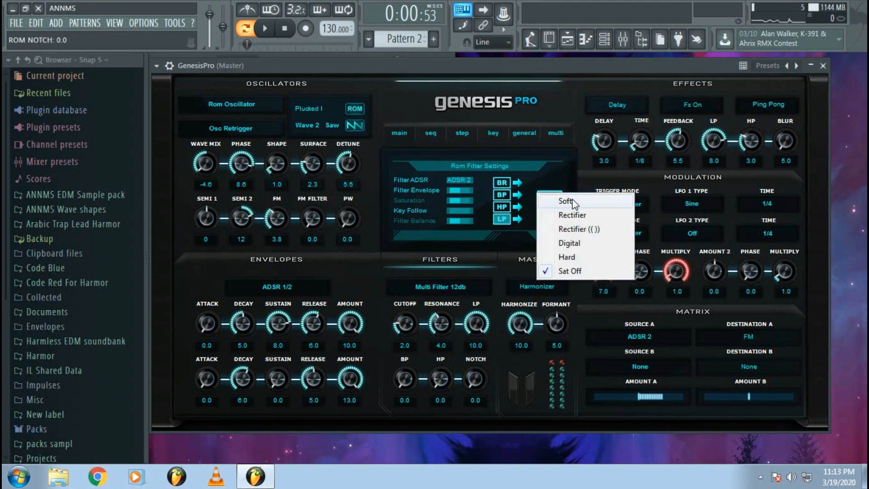
pyautogui.click(566, 173)
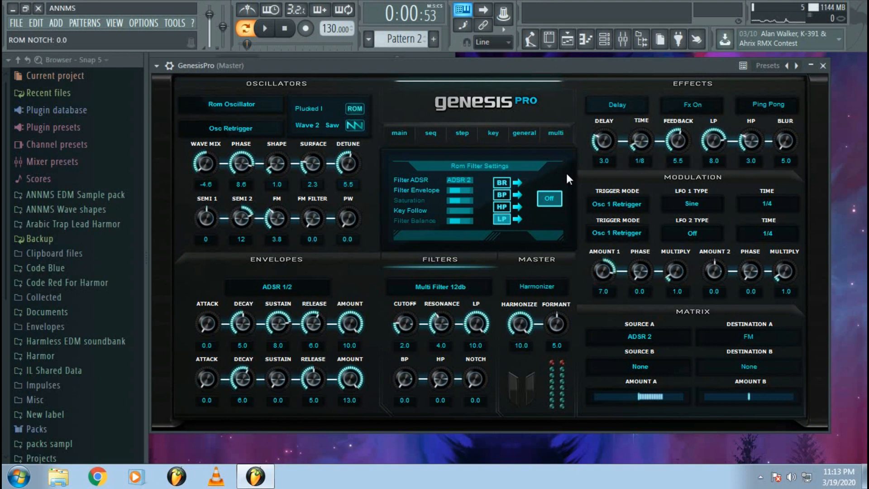
pyautogui.click(559, 197)
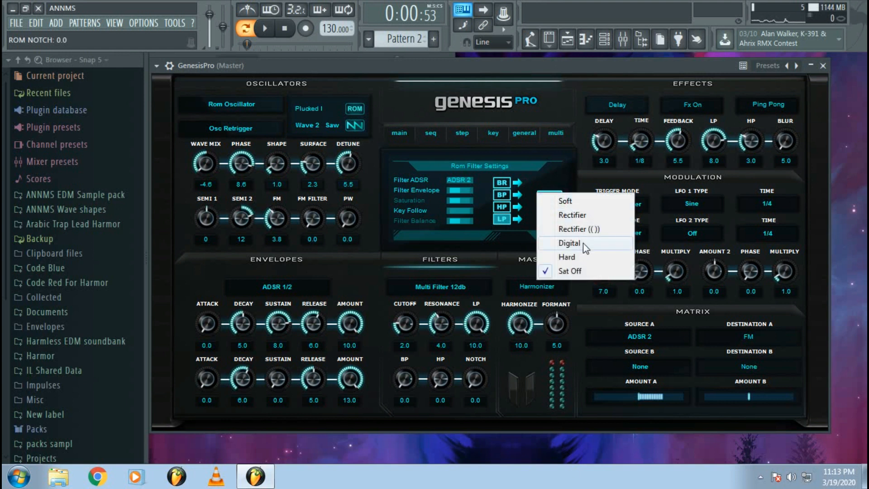
pyautogui.click(562, 190)
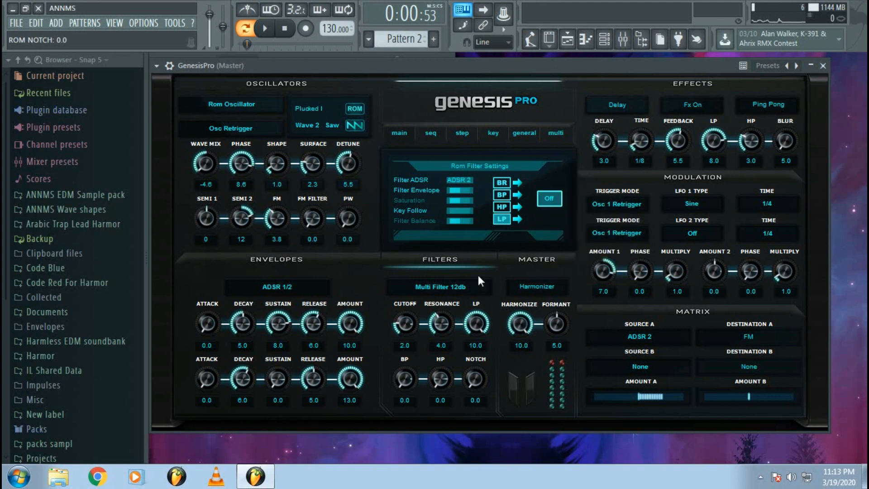
# Step: View the envelope pair choices, the ADSR modulation and routing pages, and the Mod Oscillator destinations for ADSR 2
pyautogui.click(288, 288)
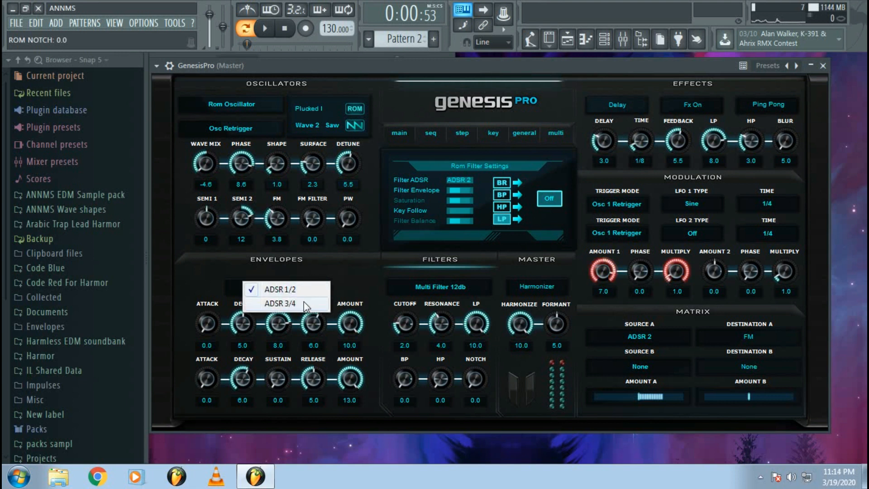
pyautogui.click(348, 272)
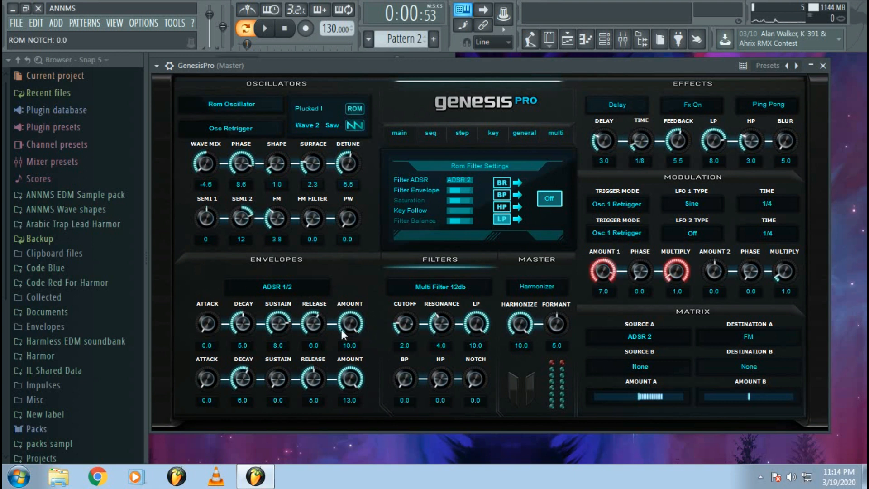
pyautogui.click(282, 362)
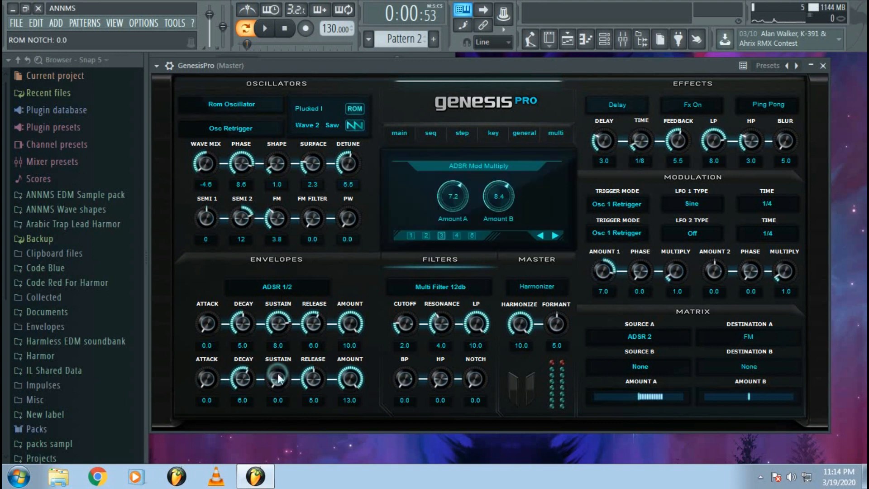
pyautogui.click(410, 235)
pyautogui.click(425, 236)
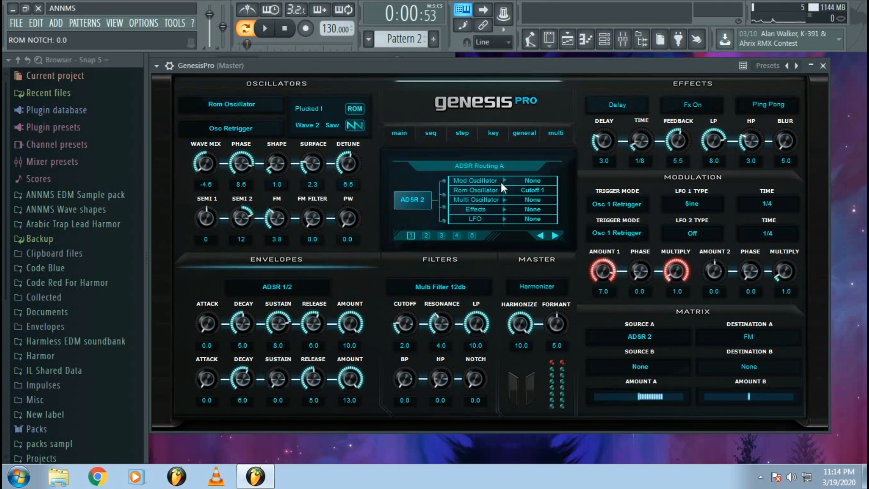
pyautogui.click(501, 180)
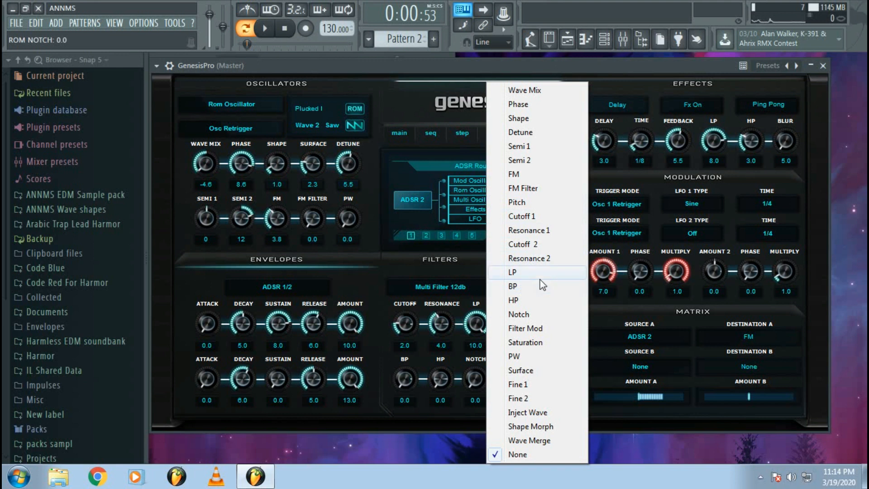
pyautogui.click(440, 258)
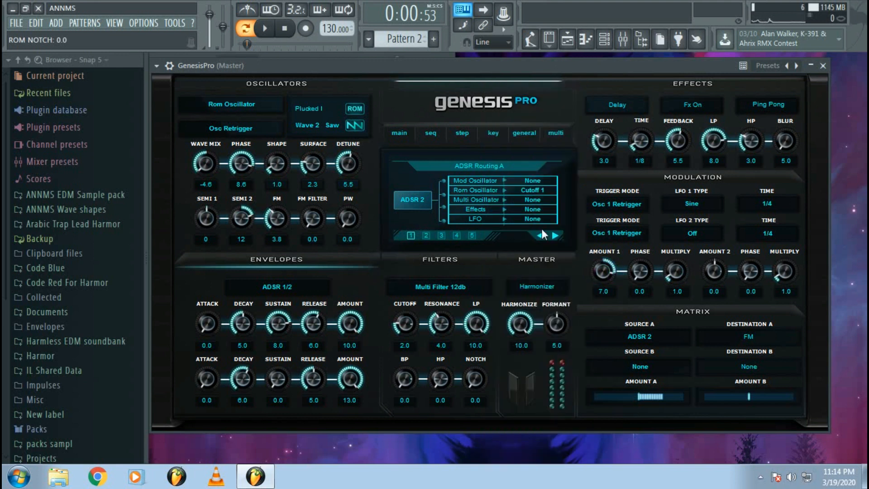
# Step: Turn on the Amp Envelope Smoothner and raise its amount to round off the envelope curve
pyautogui.click(455, 236)
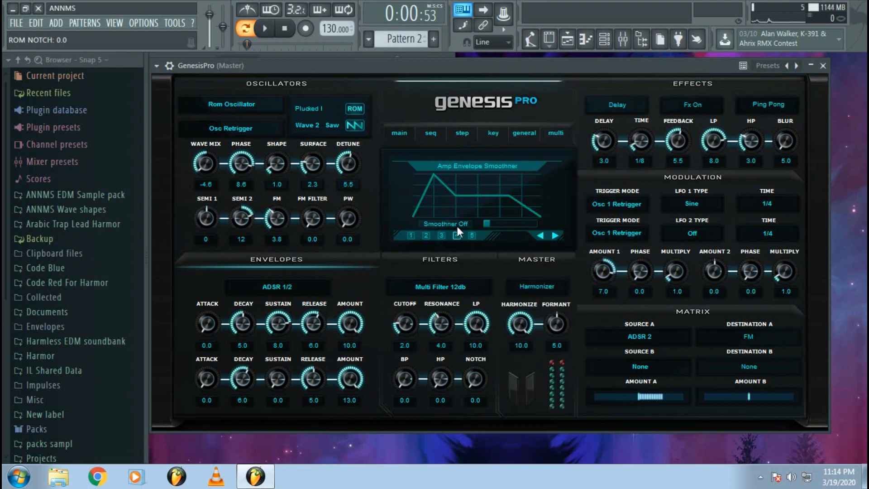
pyautogui.click(462, 224)
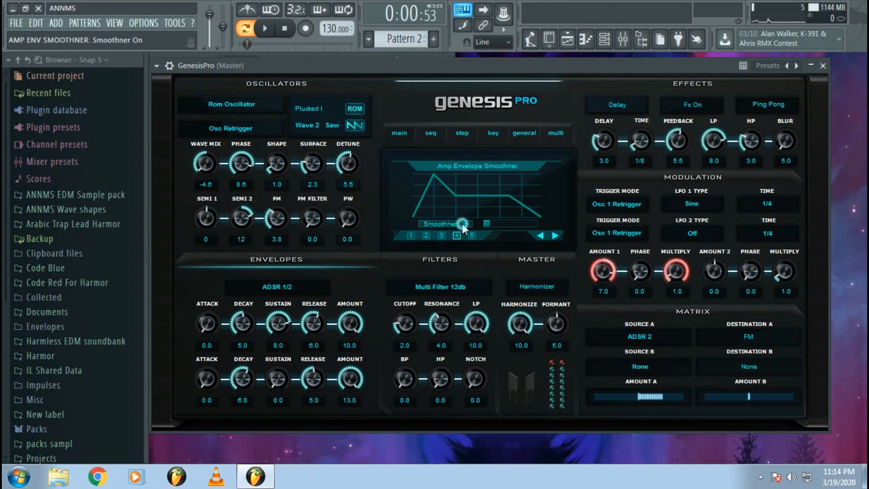
pyautogui.click(463, 223)
pyautogui.click(462, 223)
pyautogui.moveTo(489, 225); pyautogui.dragTo(514, 224)
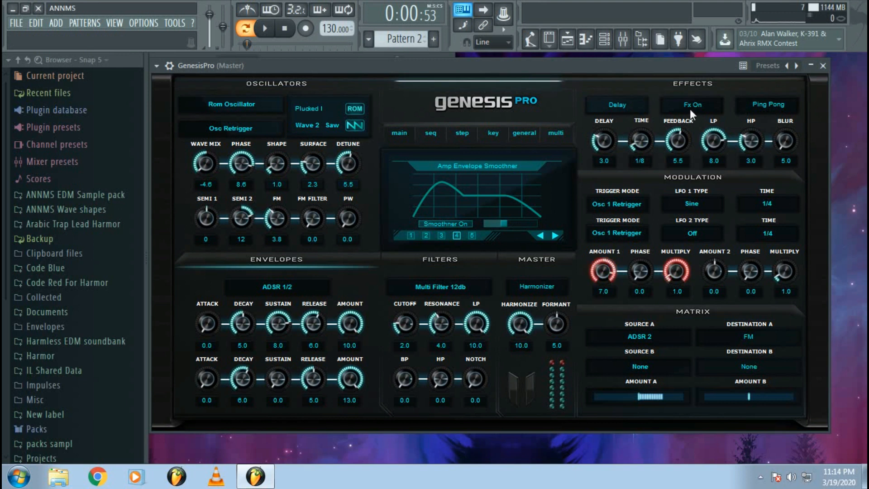
# Step: Show the Vibrato and Crusher effect settings in turn, and view Crusher's on/off choices while leaving it off
pyautogui.click(632, 107)
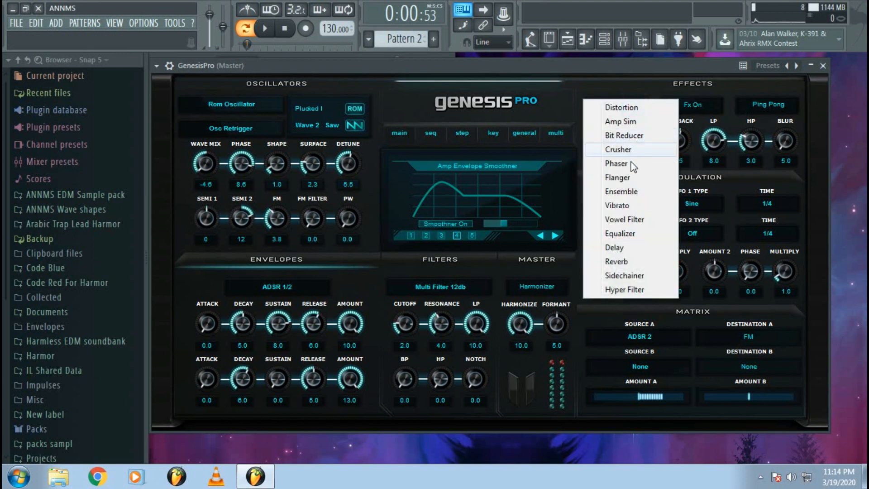
pyautogui.click(630, 210)
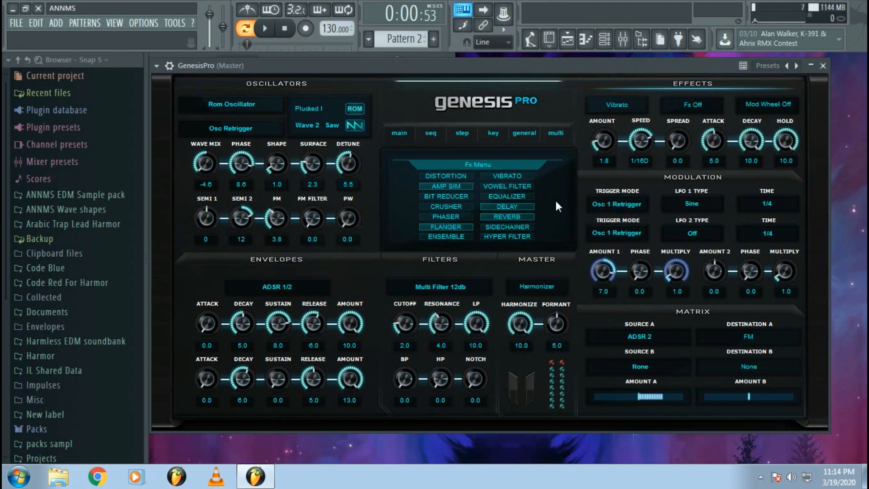
pyautogui.click(446, 206)
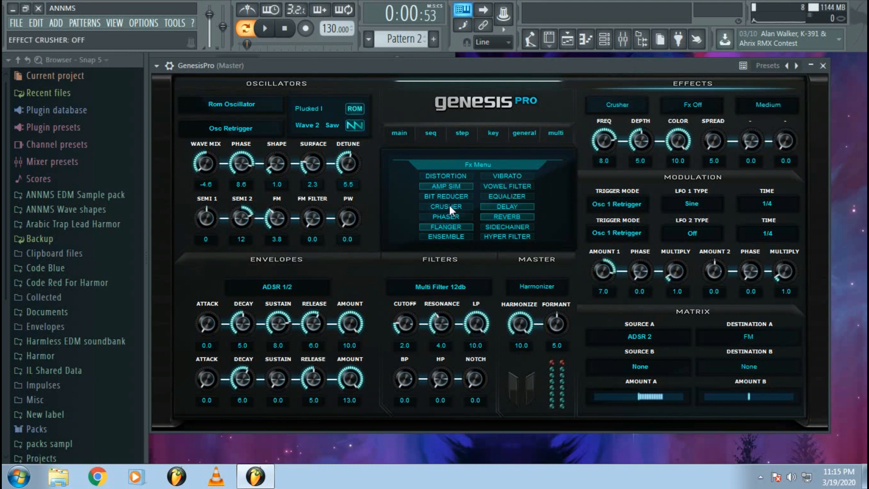
pyautogui.doubleClick(449, 206)
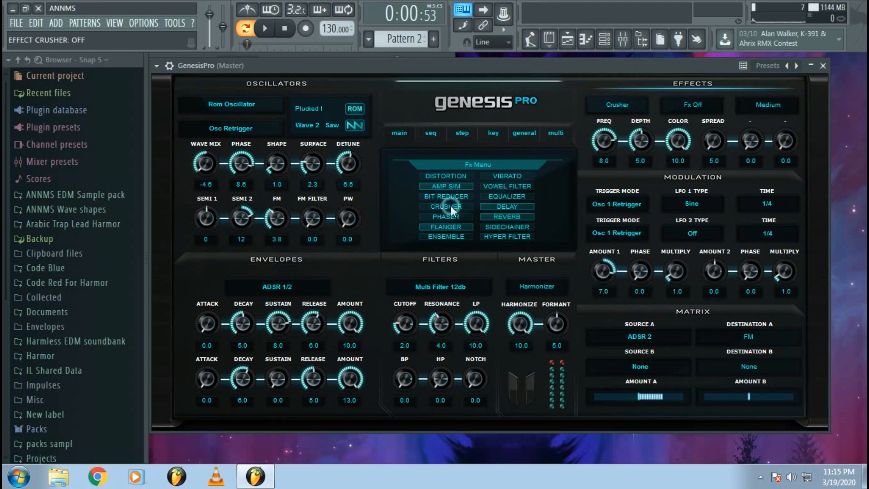
pyautogui.click(680, 111)
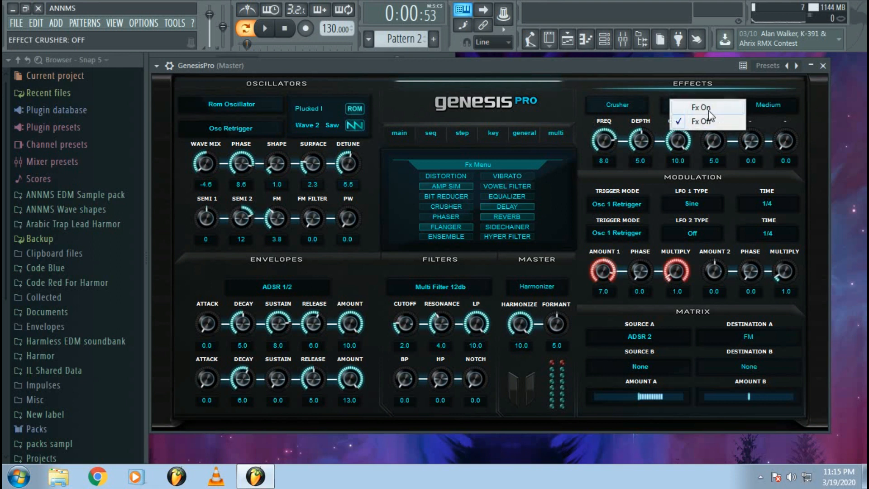
pyautogui.click(587, 143)
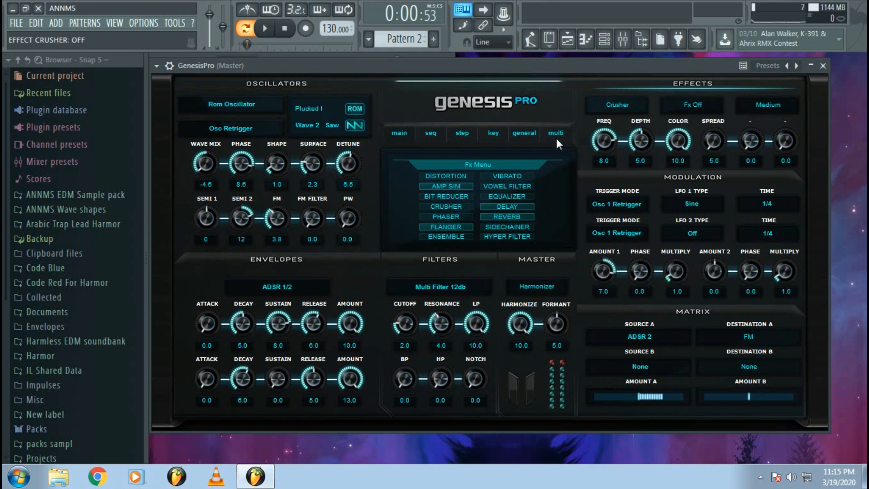
# Step: Look through the general, key, step, seq and main pages, and end on the Sequencer Mode page
pyautogui.click(531, 133)
pyautogui.click(494, 133)
pyautogui.click(470, 133)
pyautogui.click(426, 135)
pyautogui.click(406, 132)
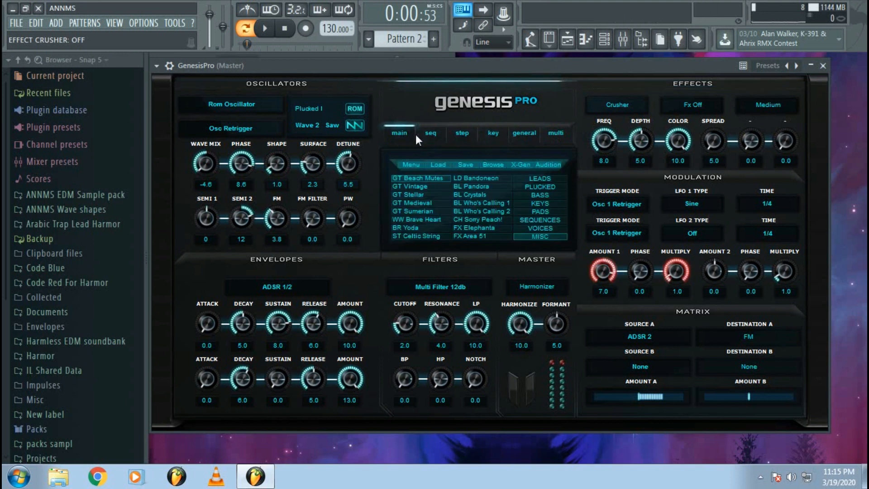
pyautogui.click(428, 133)
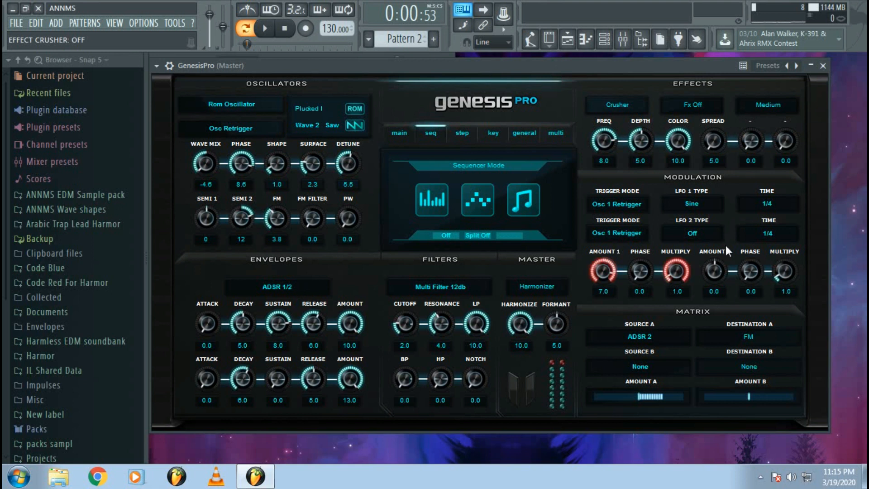
# Step: Set LFO 1 to the RipSaw1 waveform, with its amount at 9.7 and its multiply at 2.7
pyautogui.click(674, 204)
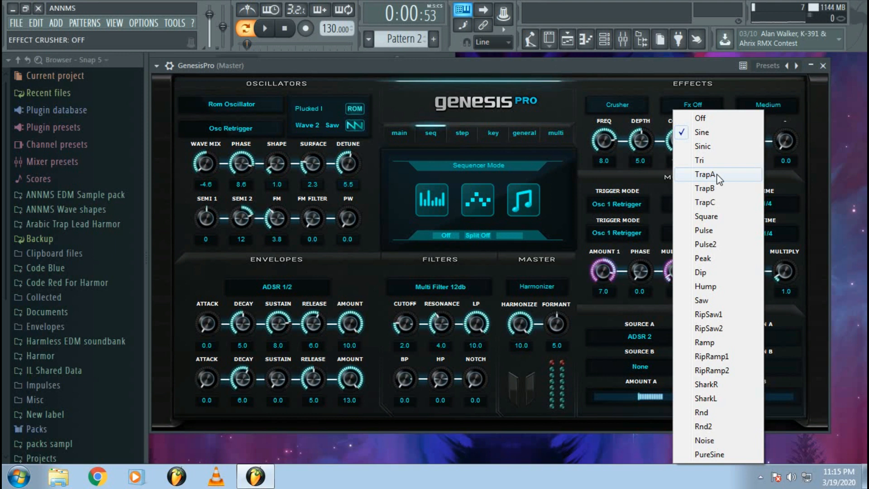
pyautogui.click(709, 314)
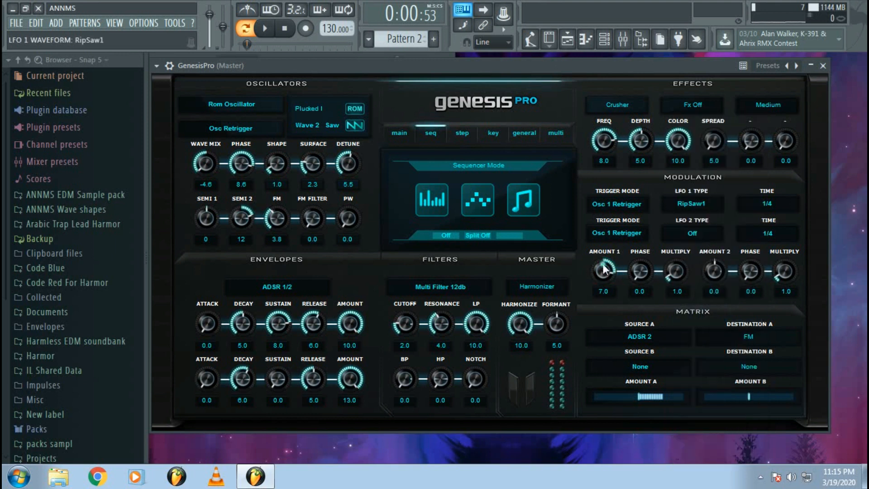
pyautogui.moveTo(675, 271); pyautogui.dragTo(555, 211)
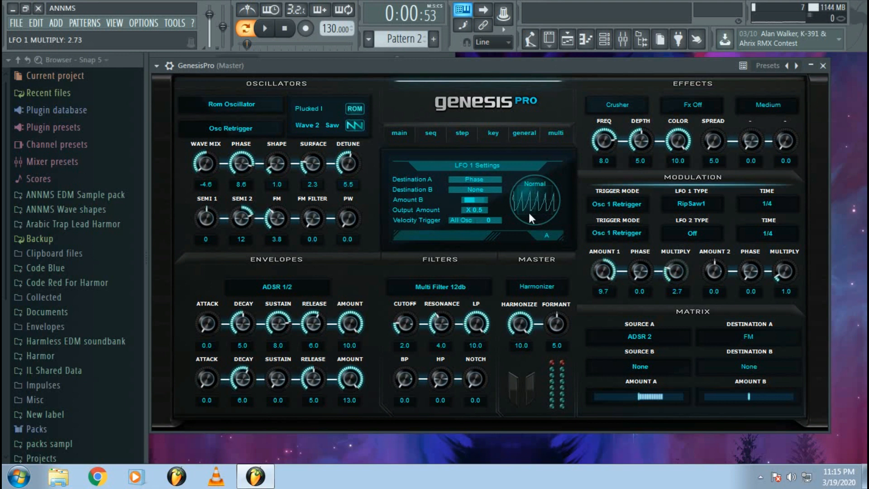
# Step: View the Rom Oscillator targets available for Destination B in the LFO 1 settings, without assigning one
pyautogui.click(468, 191)
pyautogui.click(479, 212)
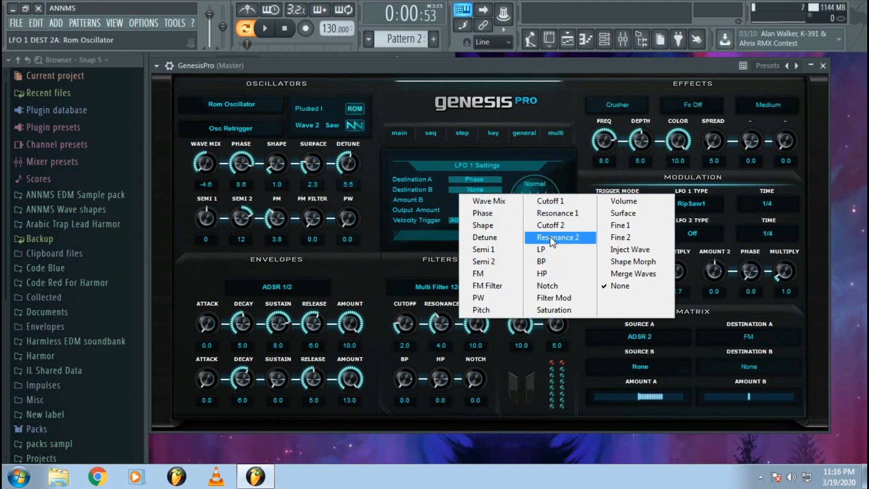
pyautogui.click(442, 204)
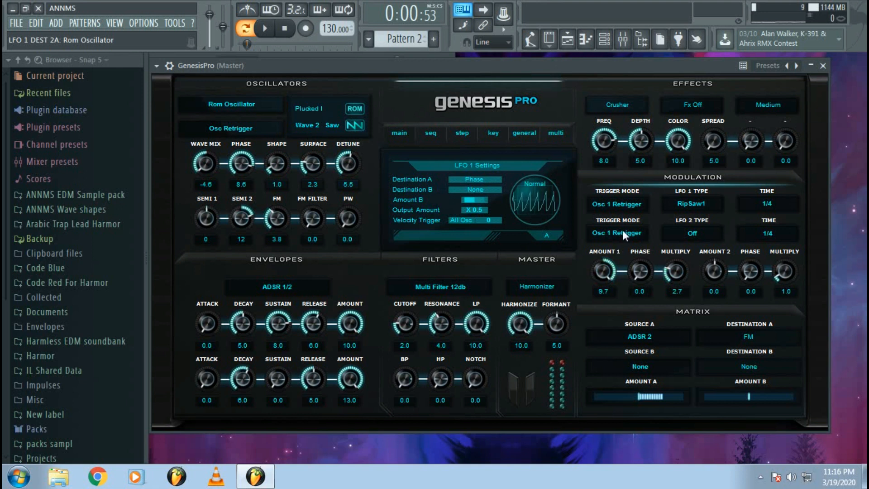
# Step: Return to the main page and run Analyze User Profile
pyautogui.click(398, 133)
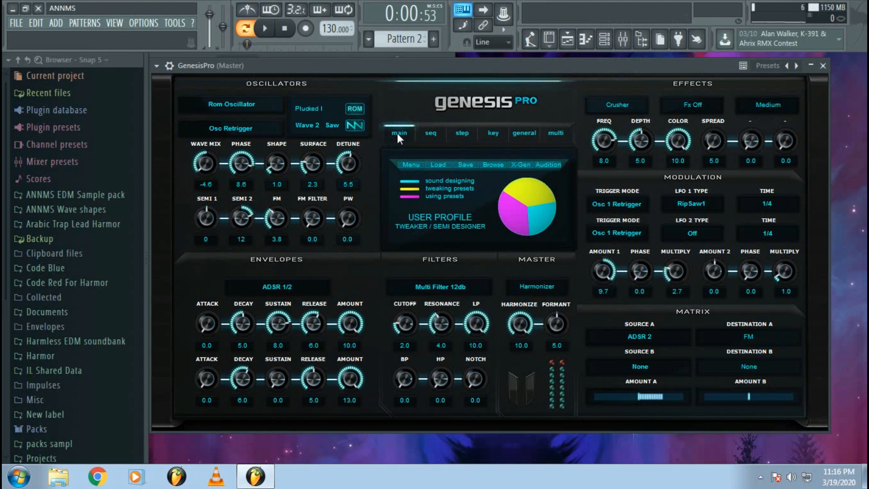
pyautogui.click(413, 165)
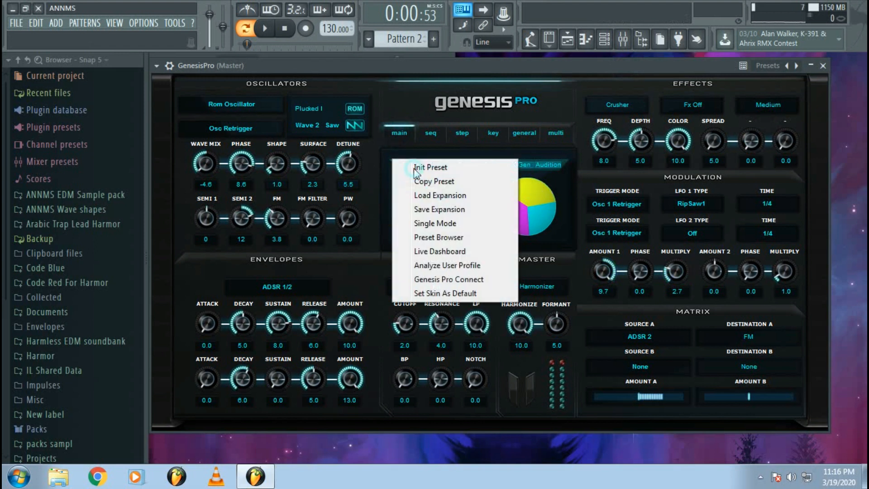
pyautogui.click(441, 266)
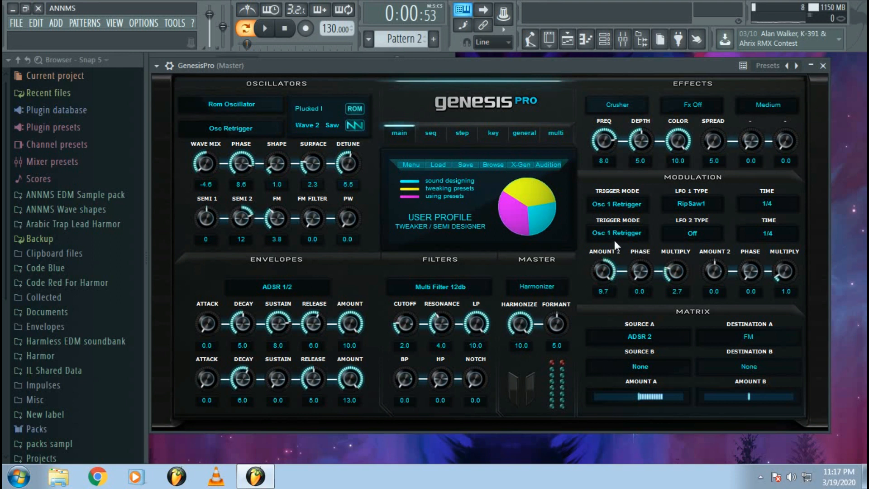
pyautogui.click(584, 267)
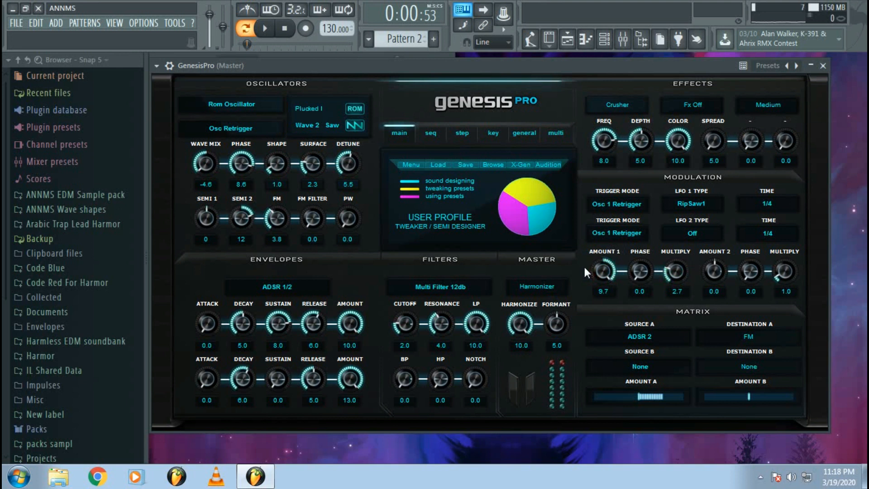